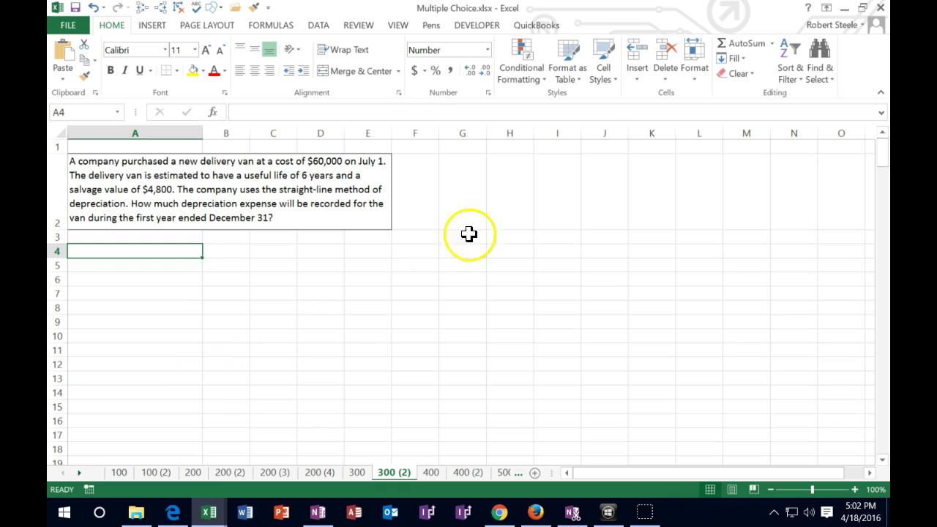
Arrange the Multiple Choice workbook side by side with the Homework Answer Key workbook
{"action": "left_click", "coordinate": [844, 8]}
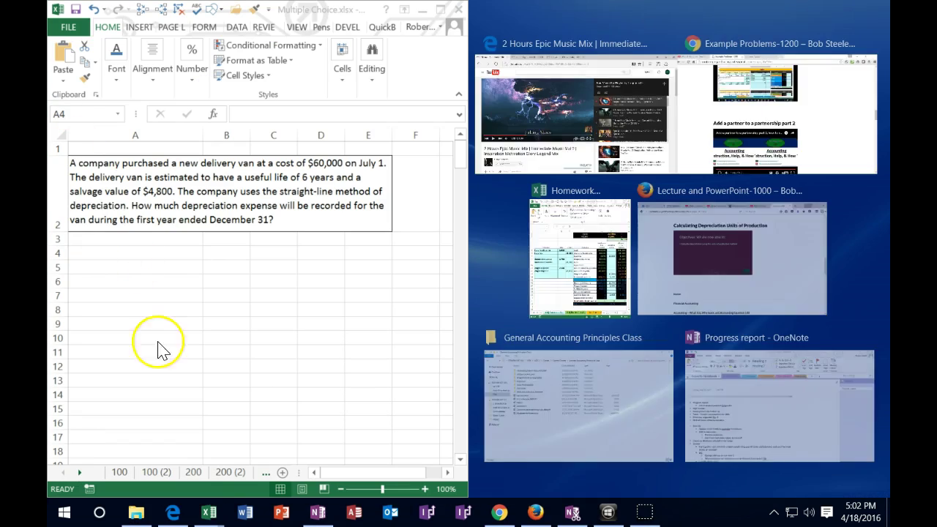
{"action": "left_click", "coordinate": [210, 508]}
{"action": "left_click", "coordinate": [260, 454]}
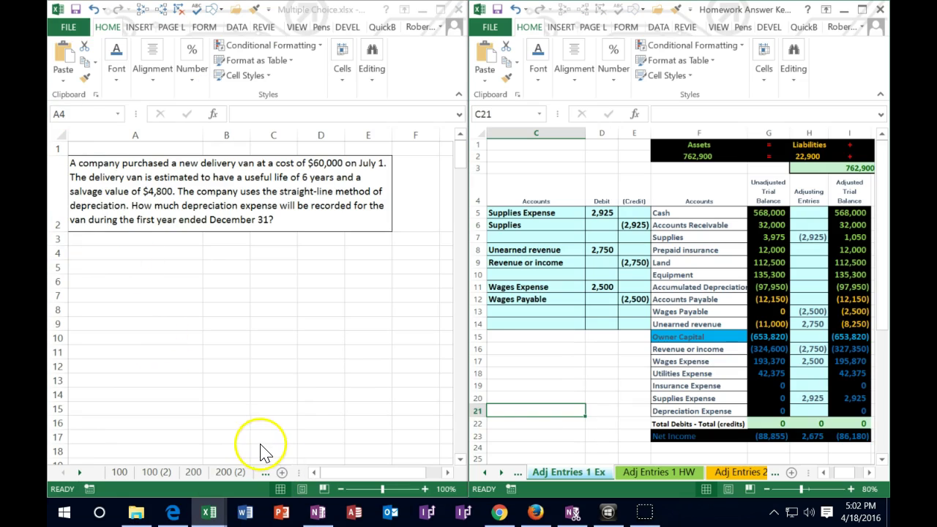
Examine the Equipment and Accumulated Depreciation accounts with their unadjusted balances in the answer key's trial balance
{"action": "left_click", "coordinate": [591, 369]}
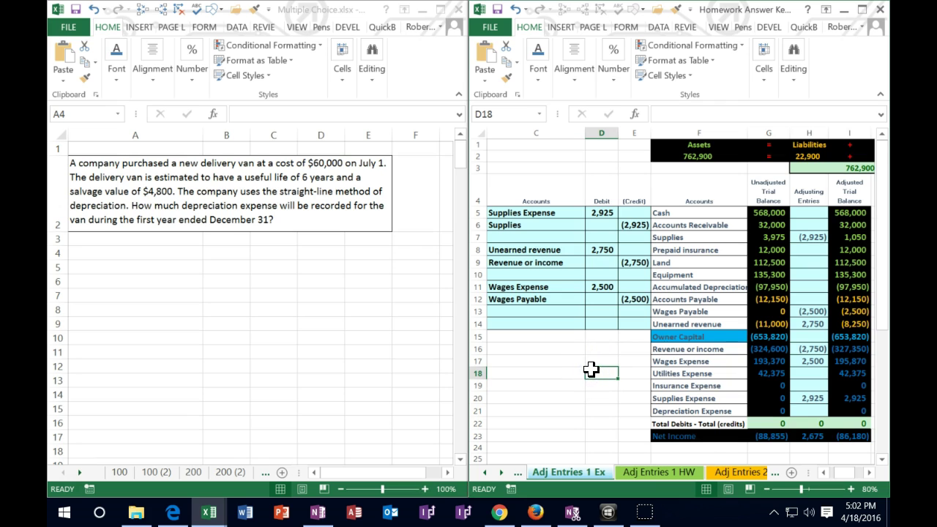
{"action": "left_click", "coordinate": [673, 275]}
{"action": "left_click_drag", "start_coordinate": [672, 275], "coordinate": [751, 268]}
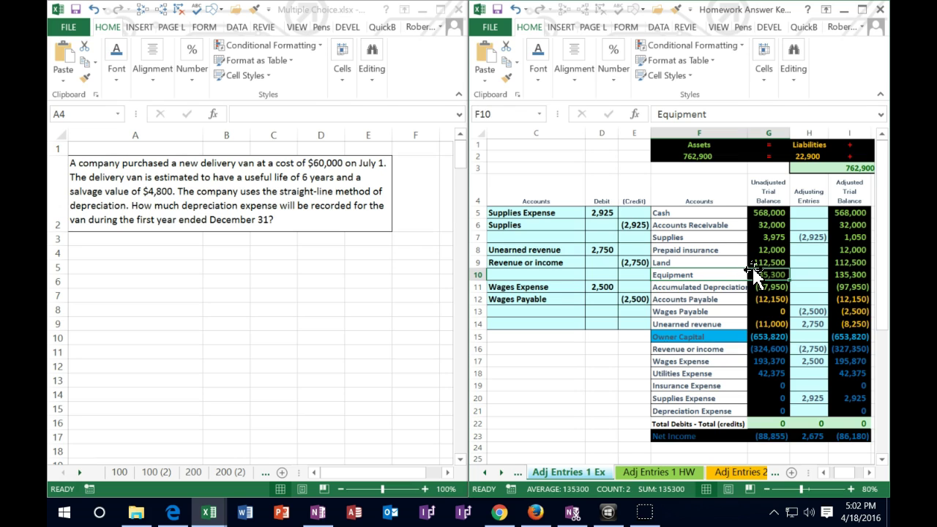
{"action": "left_click_drag", "start_coordinate": [732, 287], "coordinate": [762, 287]}
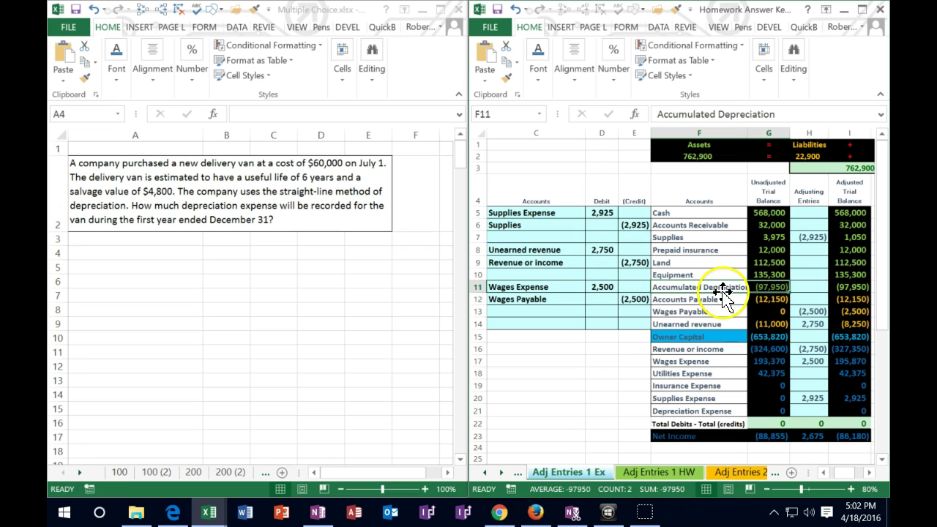
In the Multiple Choice workbook, enter Cost with 60000 in row 4 and SV with 4800 in row 5, using columns A and B
{"action": "left_click", "coordinate": [138, 251]}
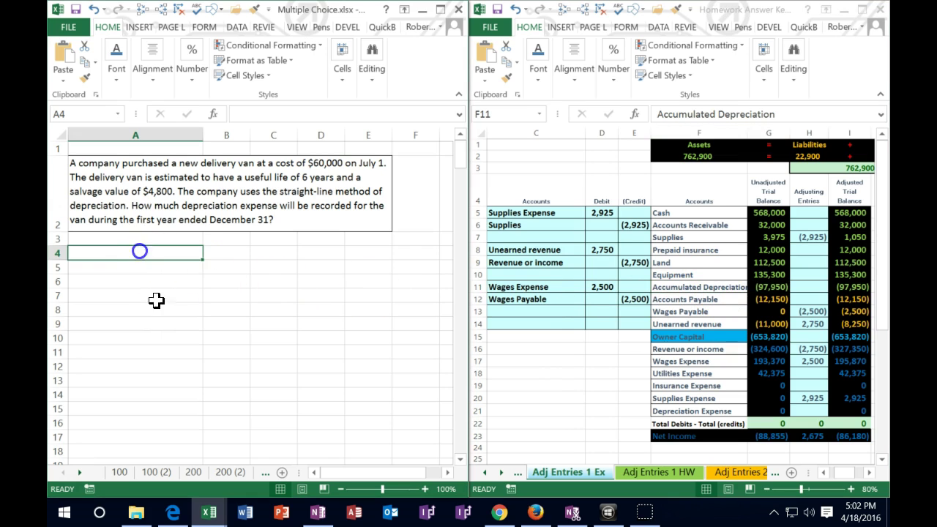
{"action": "type", "text": "Cost"}
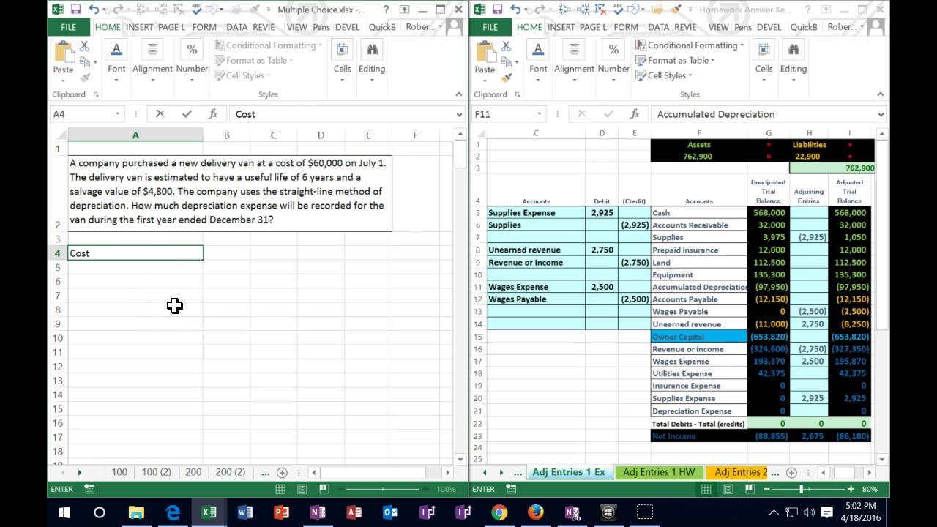
{"action": "key", "text": "Tab"}
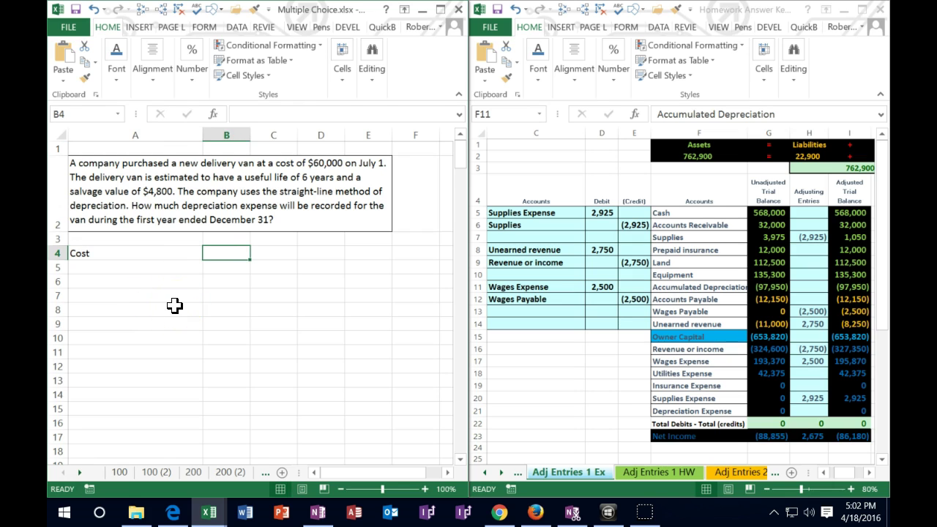
{"action": "type", "text": "60000"}
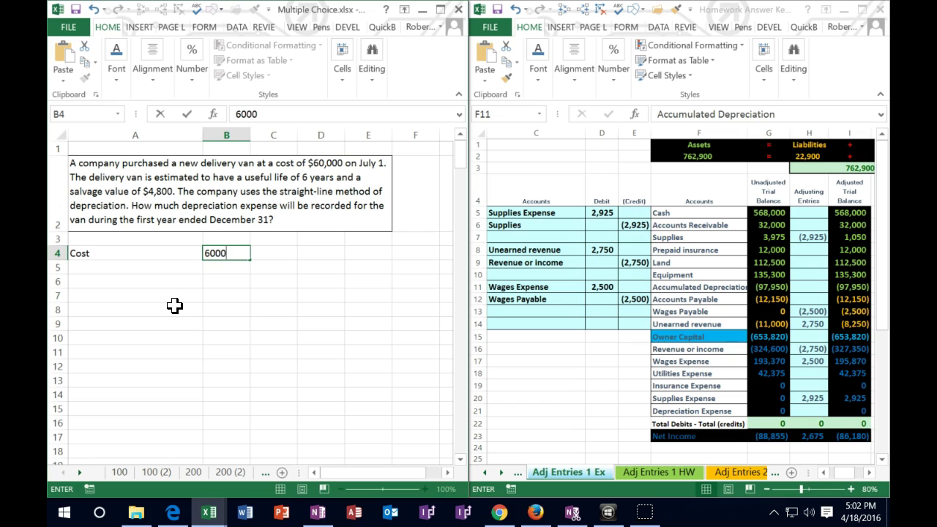
{"action": "key", "text": "Return"}
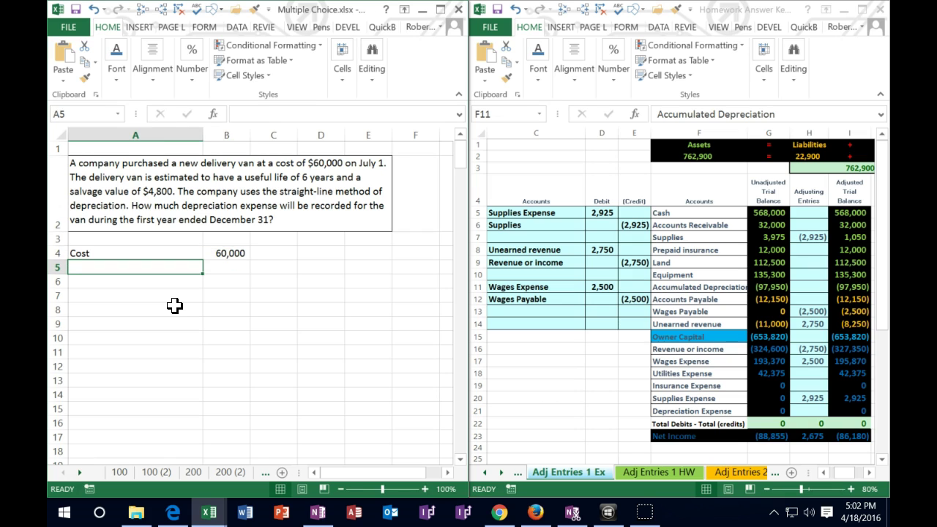
{"action": "type", "text": "SV"}
{"action": "key", "text": "Tab"}
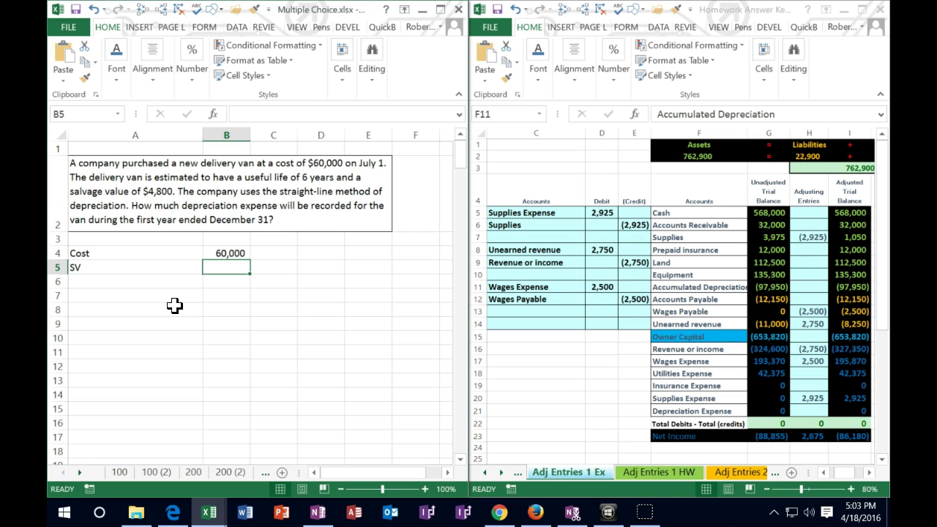
{"action": "type", "text": "4800"}
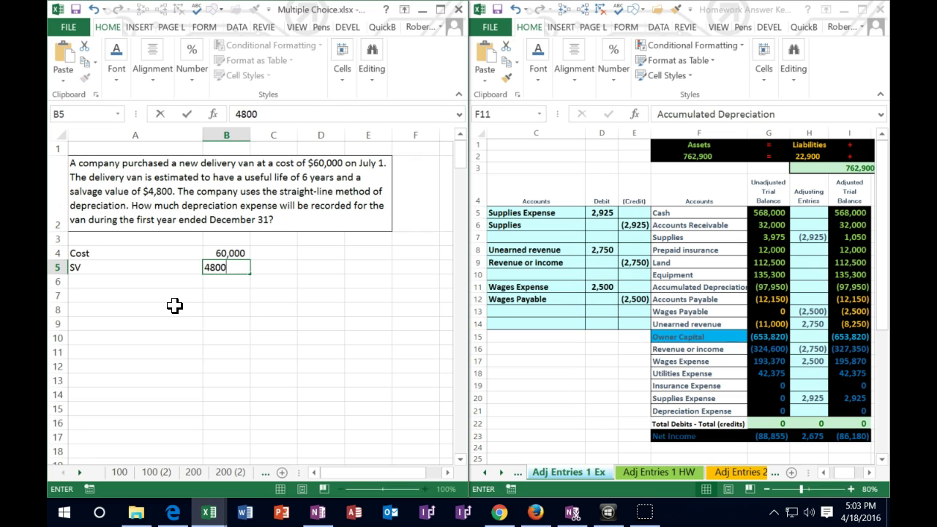
{"action": "key", "text": "Return"}
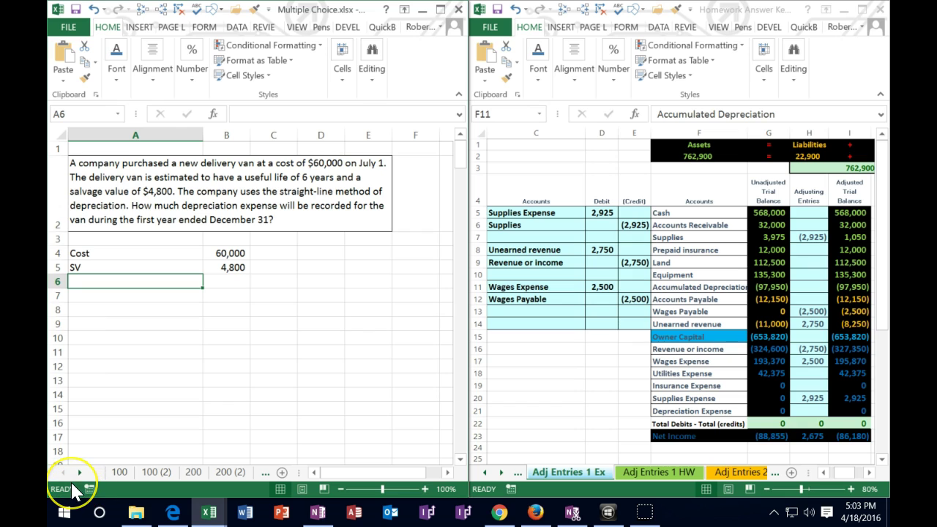
Label A6 "Amount to be depreciated" and calculate it in B6 with the formula =B4-B5
{"action": "type", "text": "Amount to be depreciated"}
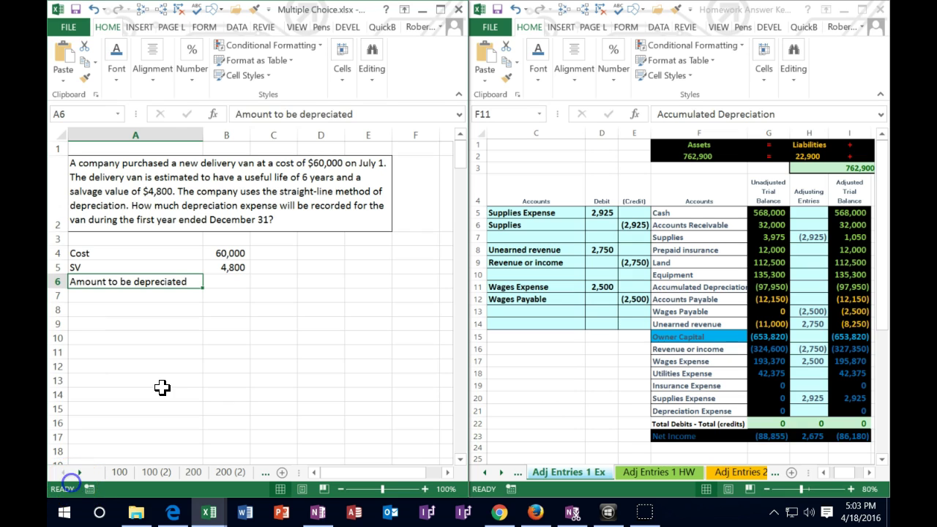
{"action": "key", "text": "Tab"}
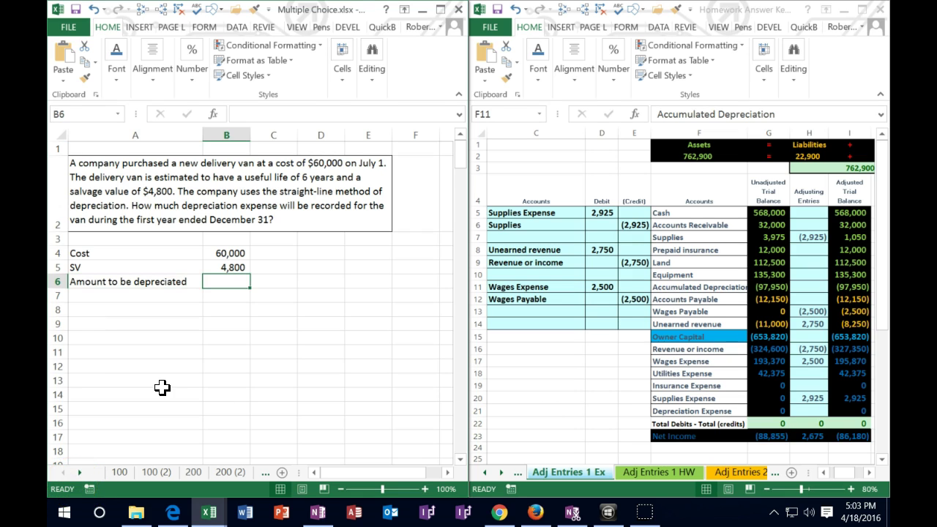
{"action": "type", "text": "="}
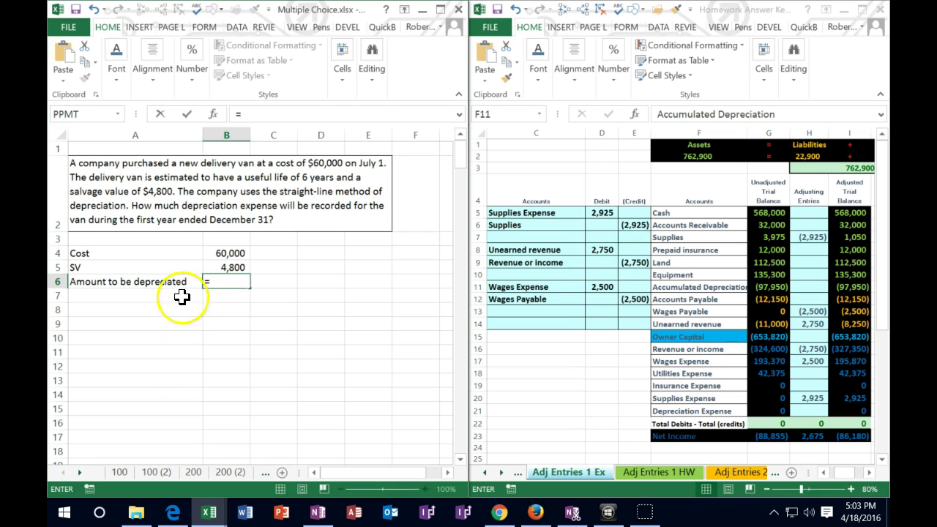
{"action": "left_click", "coordinate": [220, 253]}
{"action": "type", "text": "-"}
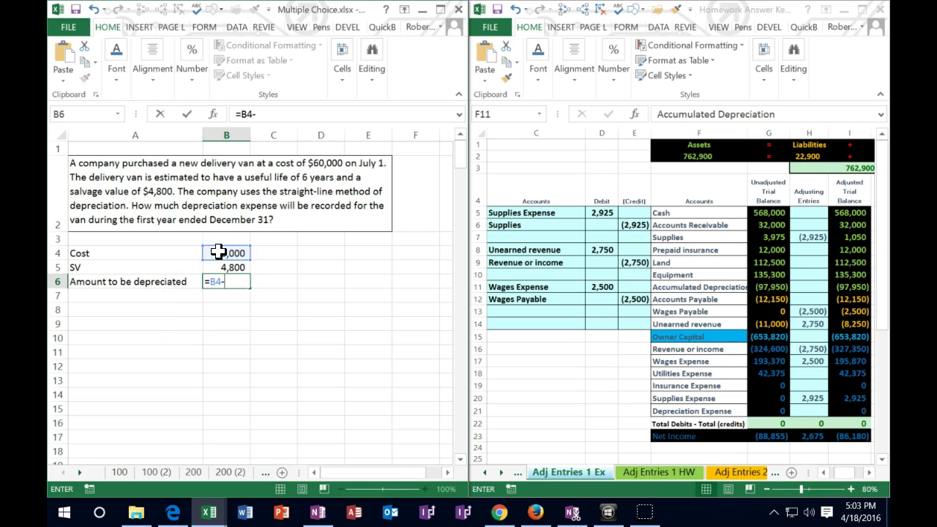
{"action": "left_click", "coordinate": [241, 266]}
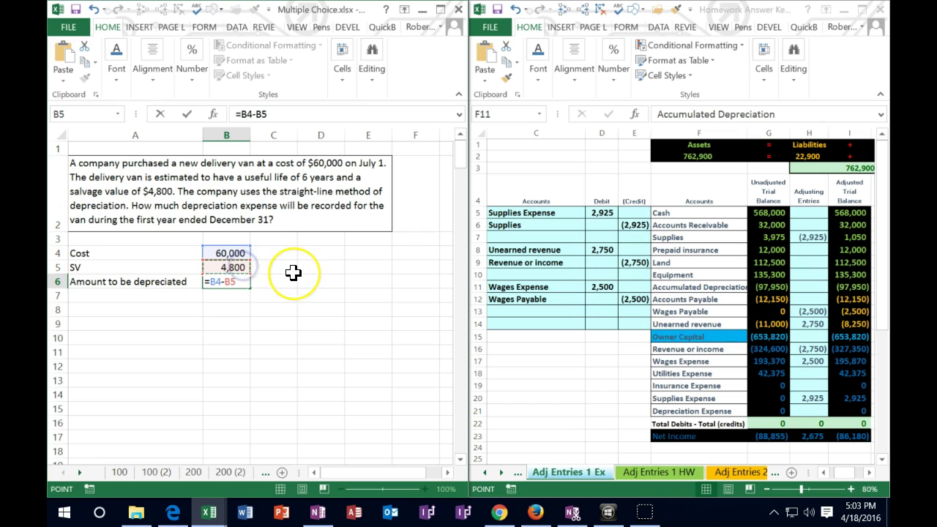
{"action": "key", "text": "Return"}
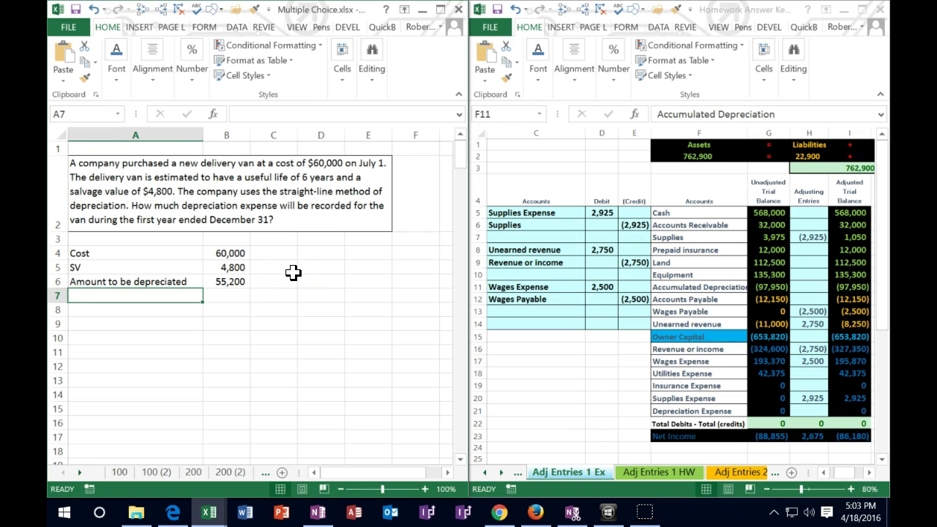
Review the depreciation base figures and add "# of years" with the value 6 in row 7
{"action": "left_click", "coordinate": [238, 252]}
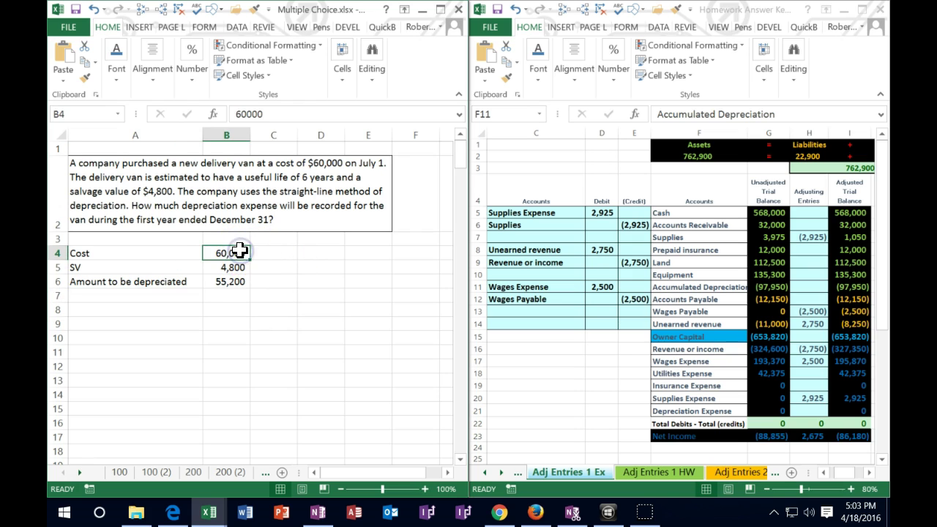
{"action": "left_click", "coordinate": [233, 267]}
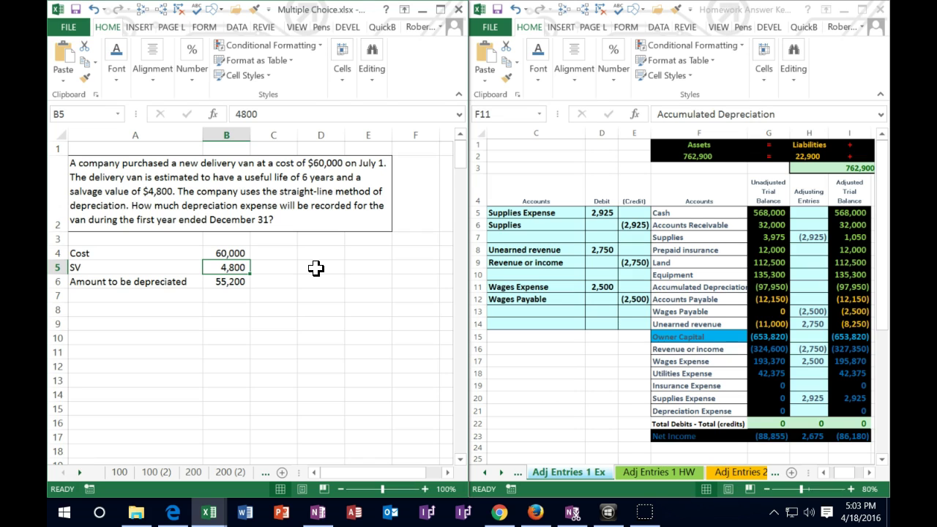
{"action": "key", "text": "Down"}
{"action": "key", "text": "Down"}
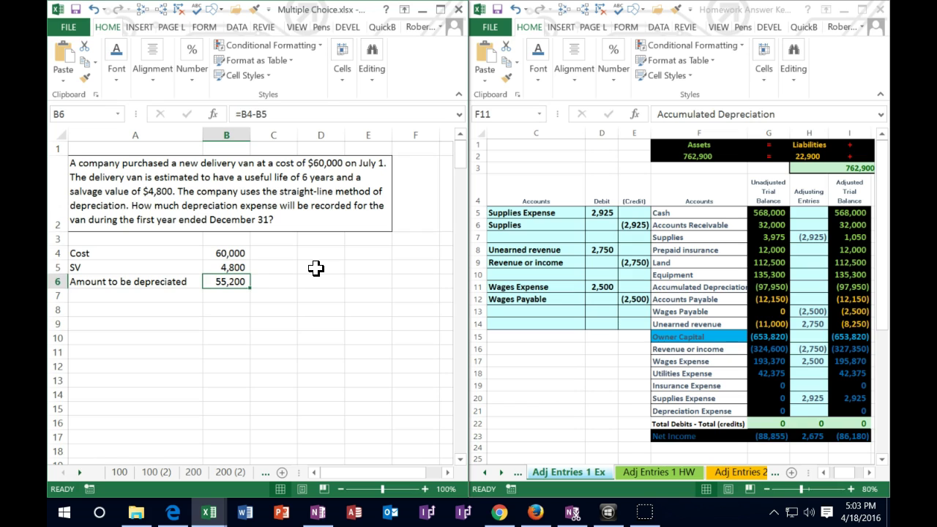
{"action": "key", "text": "Left"}
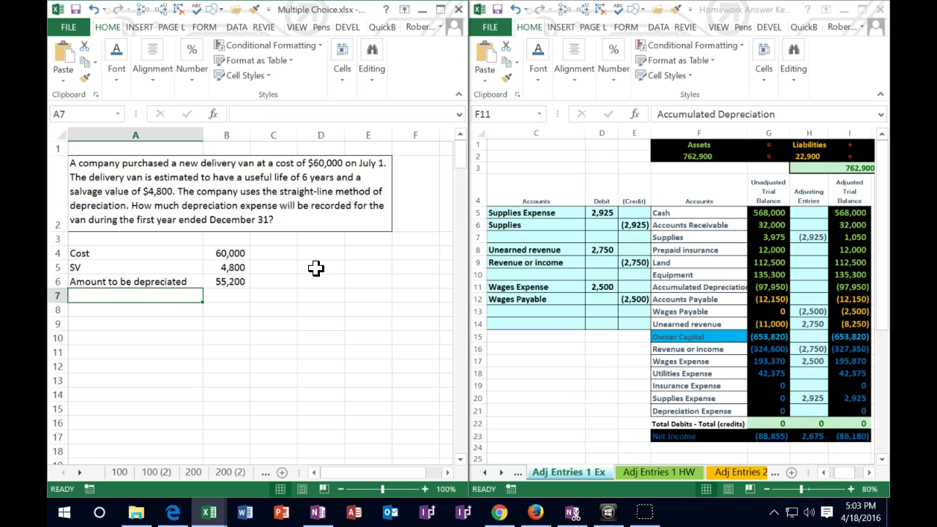
{"action": "type", "text": "# of years"}
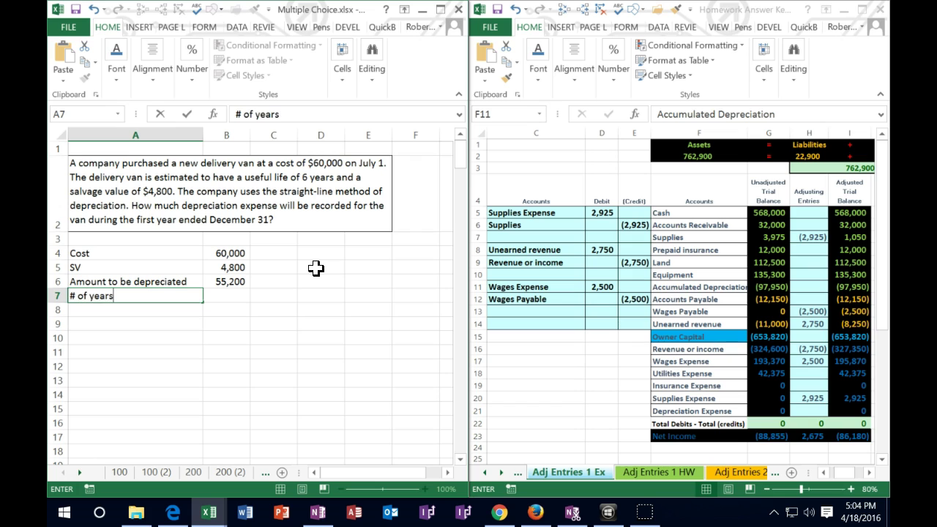
{"action": "key", "text": "Tab"}
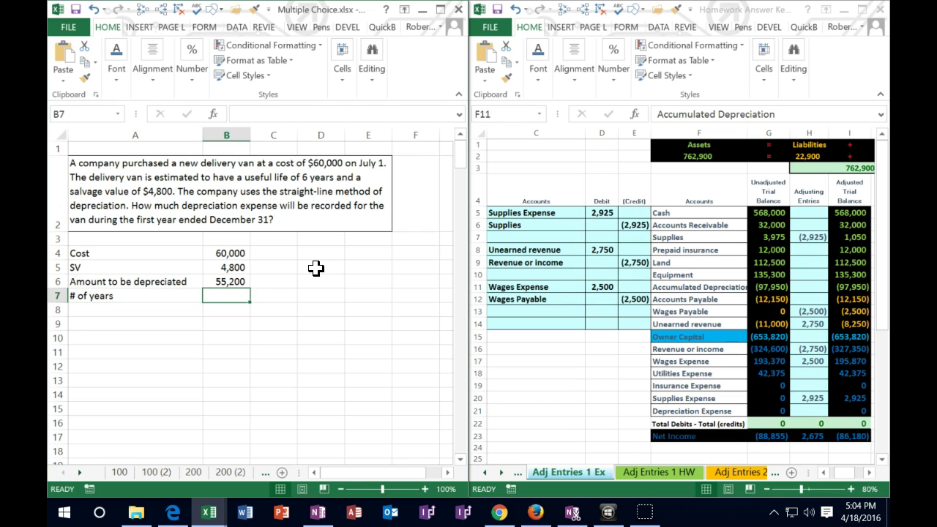
{"action": "type", "text": "6"}
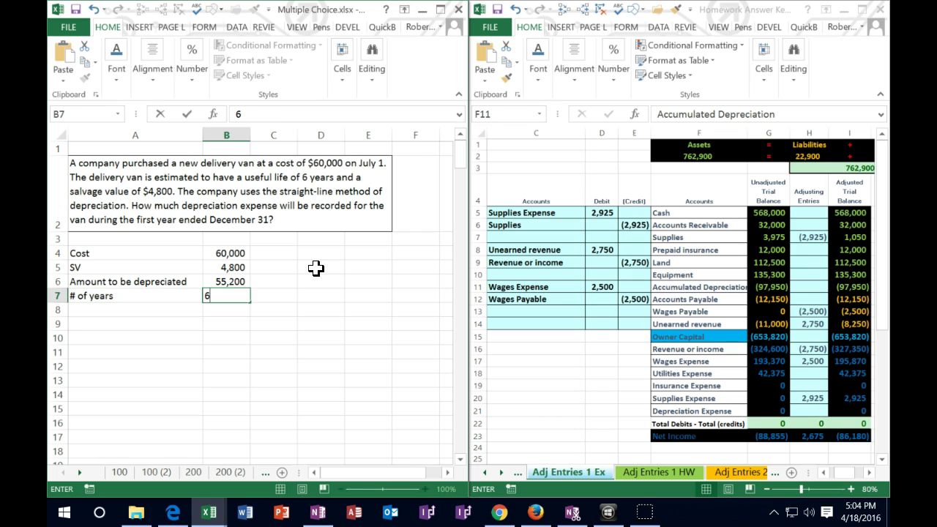
{"action": "key", "text": "Return"}
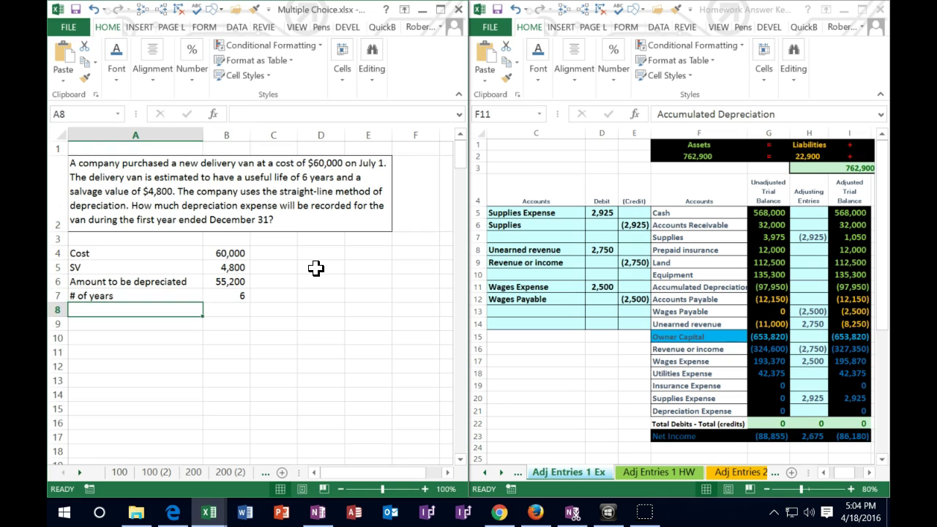
Calculate the annual depreciation in B8 with =B6/B7 and label A8 "Depreciation per year"
{"action": "key", "text": "Right"}
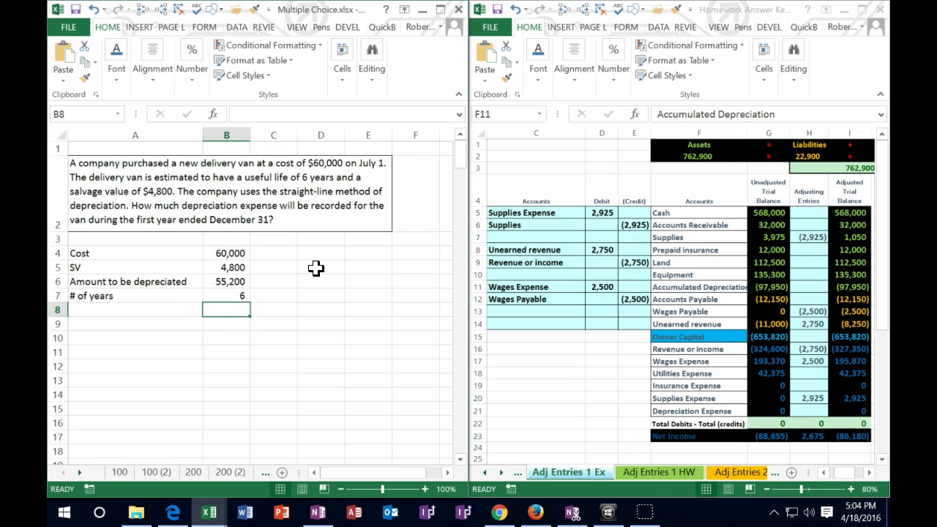
{"action": "type", "text": "="}
{"action": "left_click", "coordinate": [233, 281]}
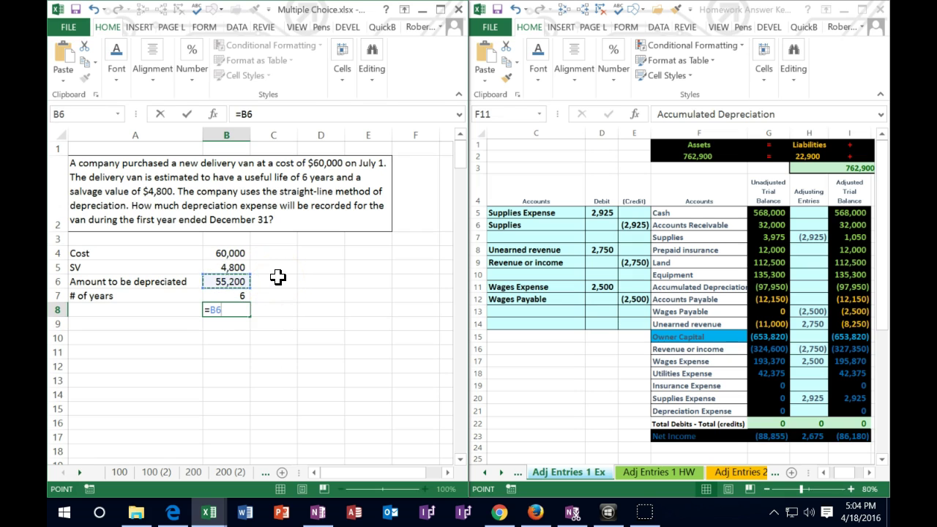
{"action": "type", "text": "/"}
{"action": "left_click", "coordinate": [258, 288]}
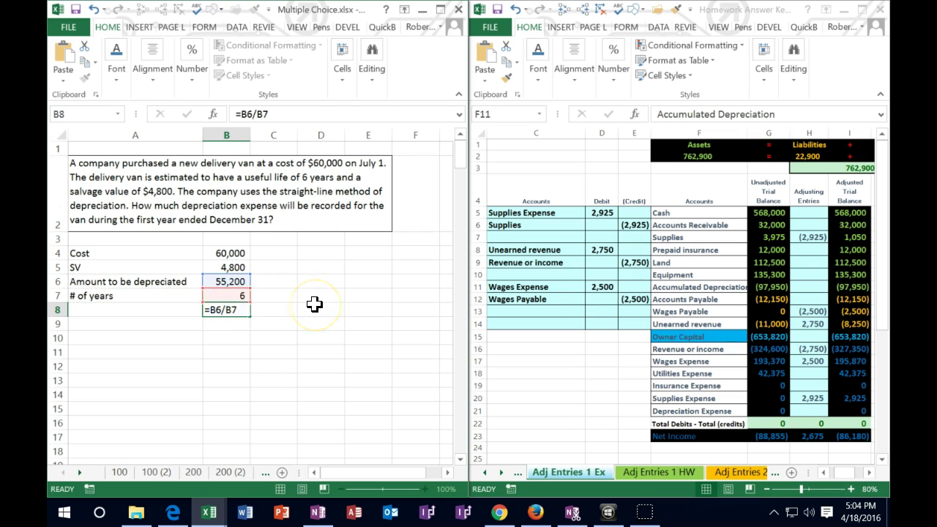
{"action": "key", "text": "Return"}
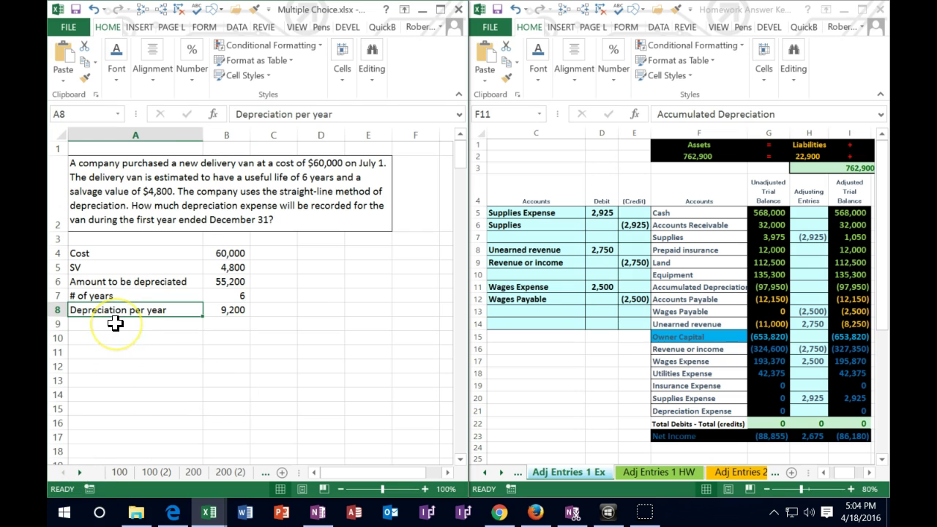
Enter 12 in B9, directly below the annual depreciation amount
{"action": "left_click", "coordinate": [116, 323]}
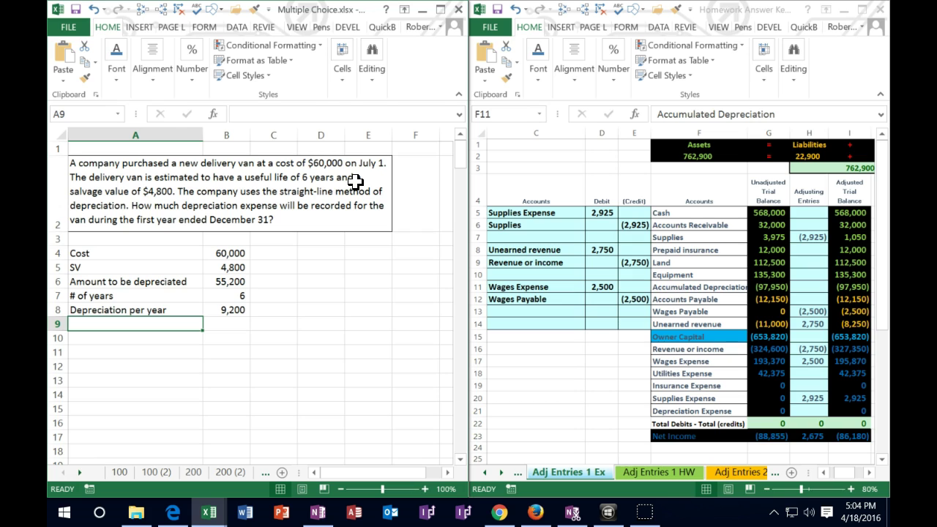
{"action": "left_click", "coordinate": [350, 224]}
{"action": "key", "text": "Right"}
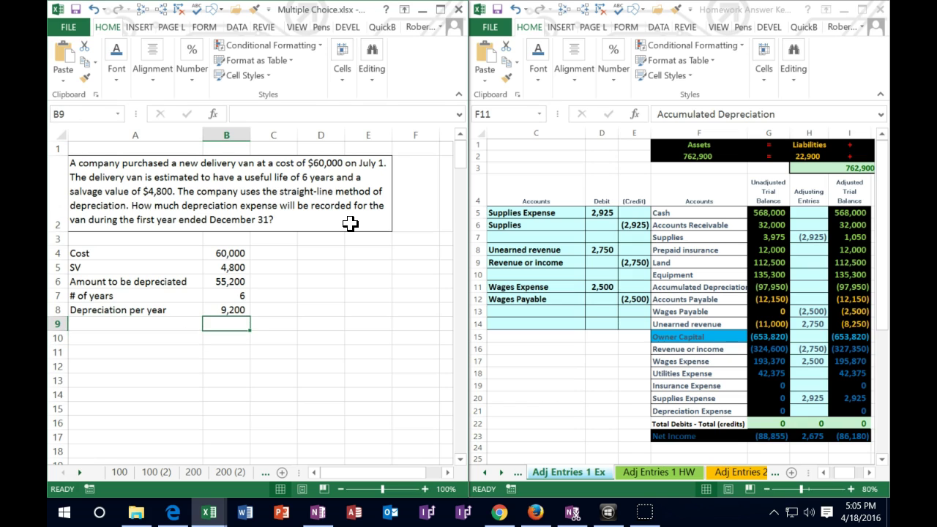
{"action": "type", "text": "12"}
{"action": "key", "text": "Return"}
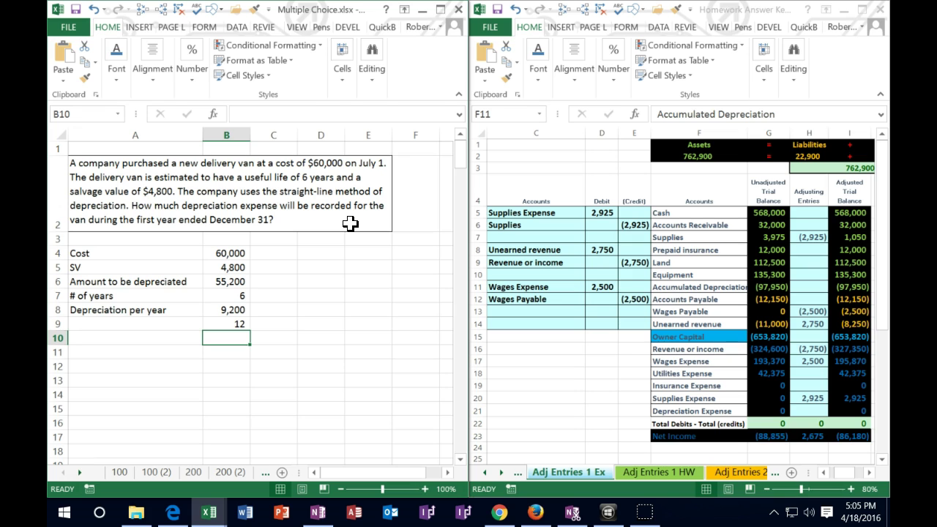
Calculate the monthly depreciation in B10 with =B8/B9 and label A10 "Depreciation per month"
{"action": "type", "text": "="}
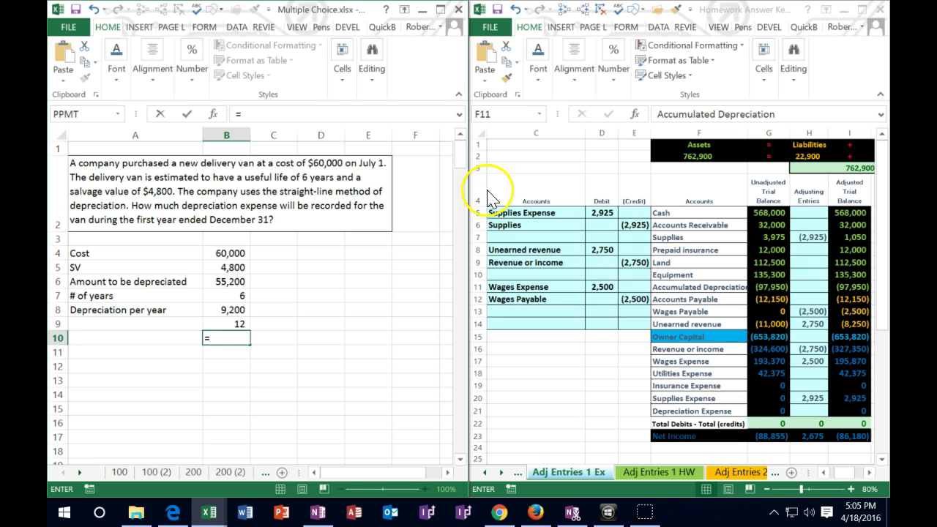
{"action": "left_click", "coordinate": [225, 310]}
{"action": "type", "text": "/"}
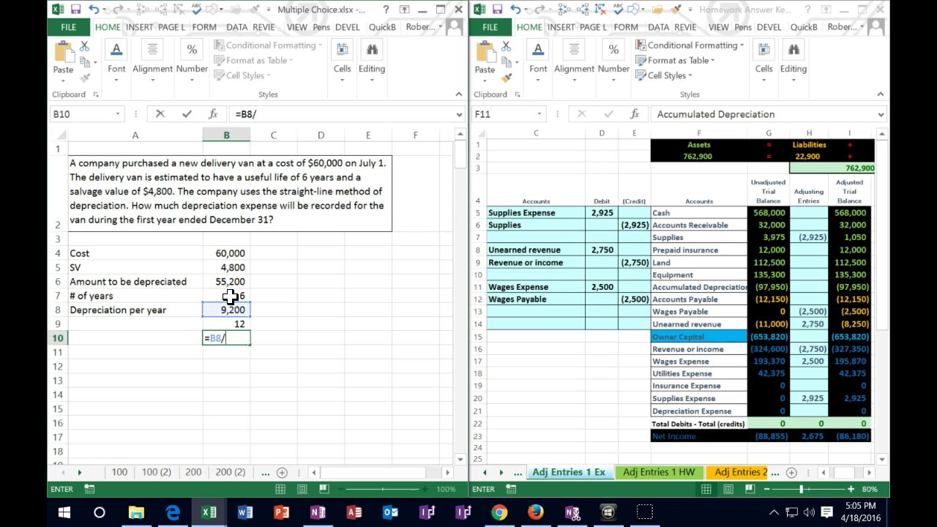
{"action": "left_click", "coordinate": [240, 322]}
{"action": "key", "text": "Return"}
{"action": "key", "text": "Left"}
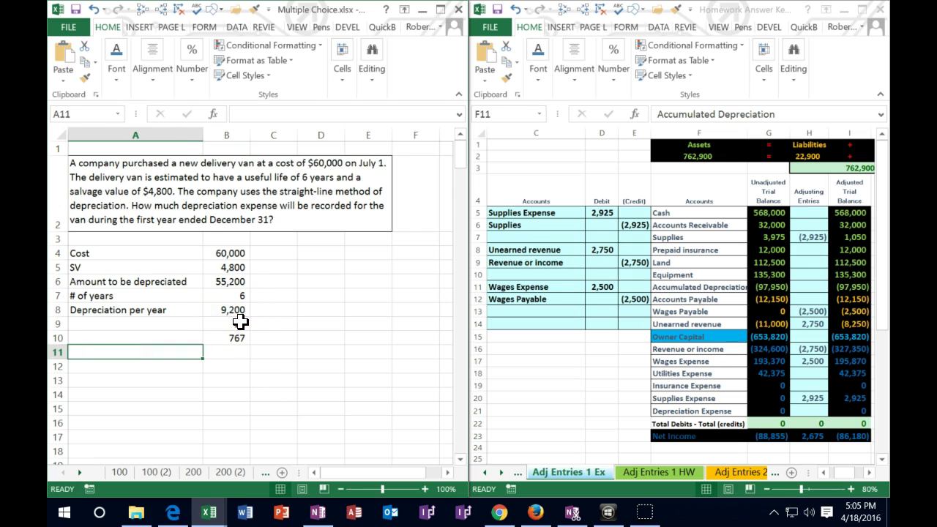
{"action": "key", "text": "Up"}
{"action": "type", "text": "Depreciation per month"}
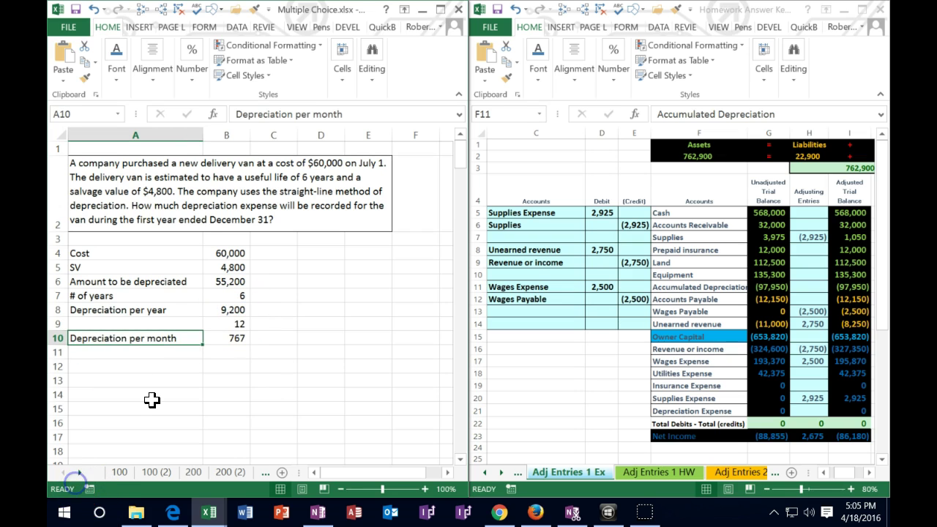
{"action": "key", "text": "Return"}
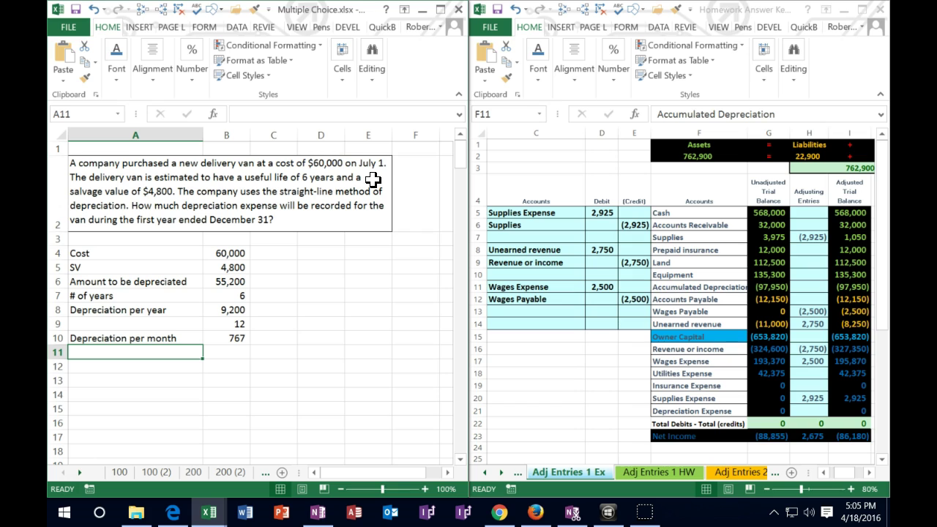
Label A11 "# of months" and enter 6 in B11
{"action": "type", "text": "N"}
{"action": "key", "text": "BackSpace"}
{"action": "type", "text": "#"}
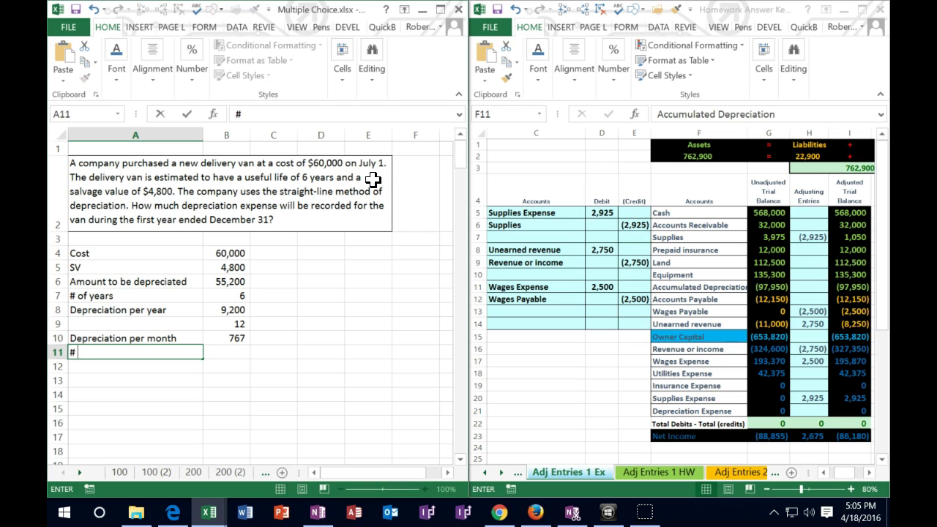
{"action": "type", "text": " of months"}
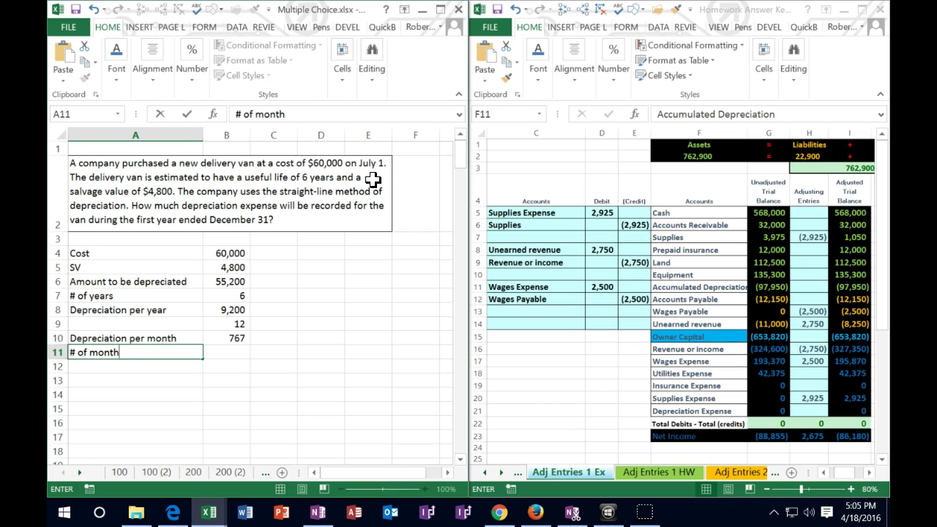
{"action": "key", "text": "Tab"}
{"action": "type", "text": "6"}
{"action": "key", "text": "Return"}
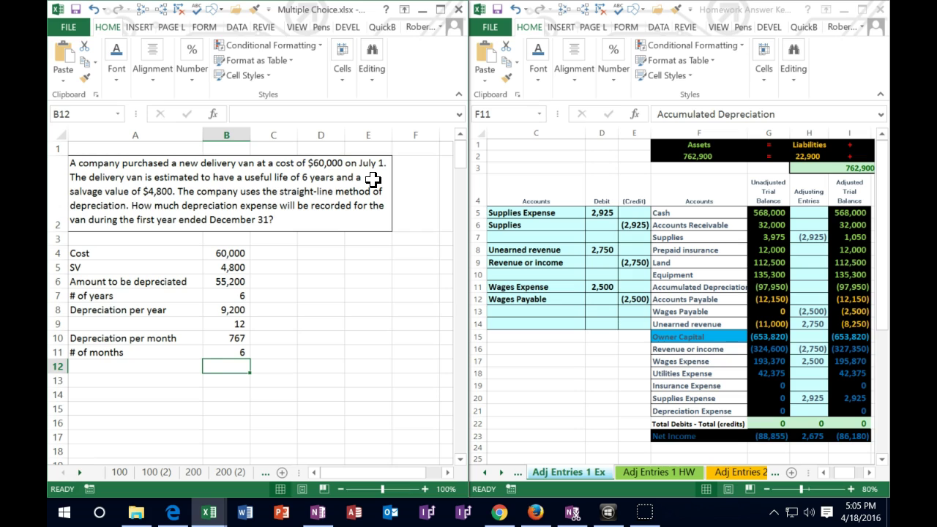
Calculate the first-year depreciation expense in B12 with the formula =B10*B11
{"action": "type", "text": "="}
{"action": "left_click", "coordinate": [224, 337]}
{"action": "type", "text": "*"}
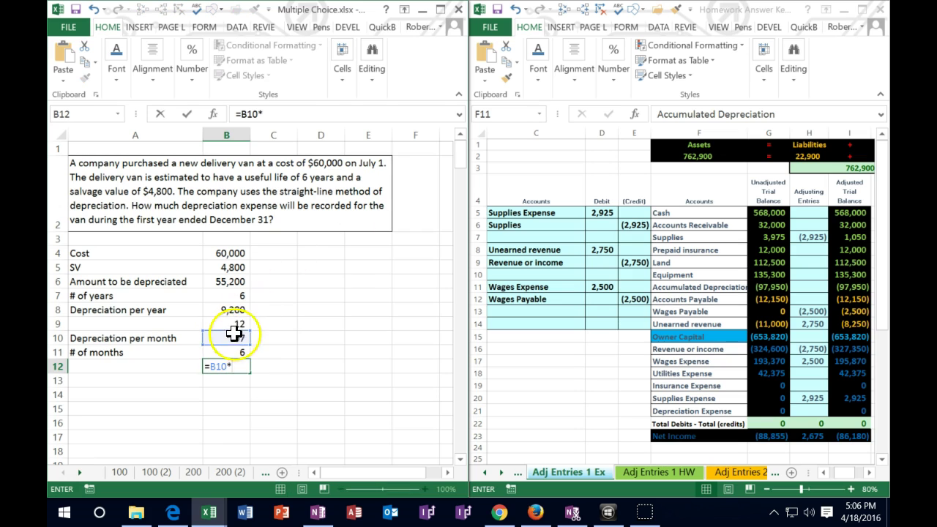
{"action": "left_click", "coordinate": [238, 353]}
{"action": "key", "text": "Return"}
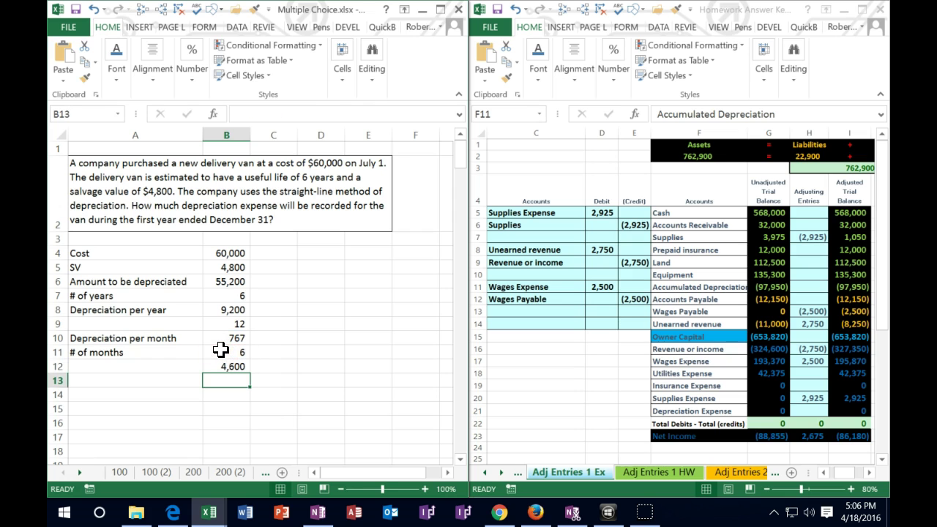
For the accrued salaries question, shade the Wages Expense and Wages Payable account names green in the answer key's trial balance
{"action": "left_click", "coordinate": [79, 473]}
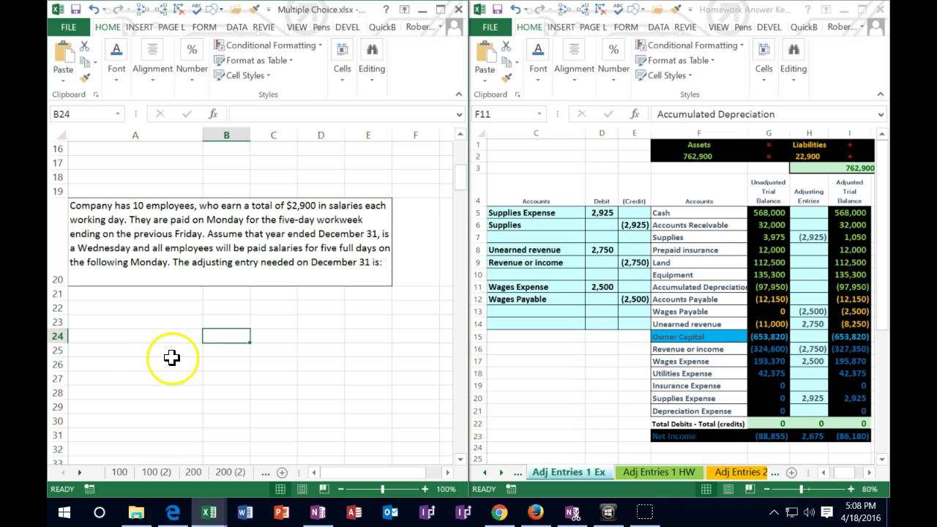
{"action": "left_click", "coordinate": [681, 213]}
{"action": "left_click_drag", "start_coordinate": [682, 213], "coordinate": [691, 413]}
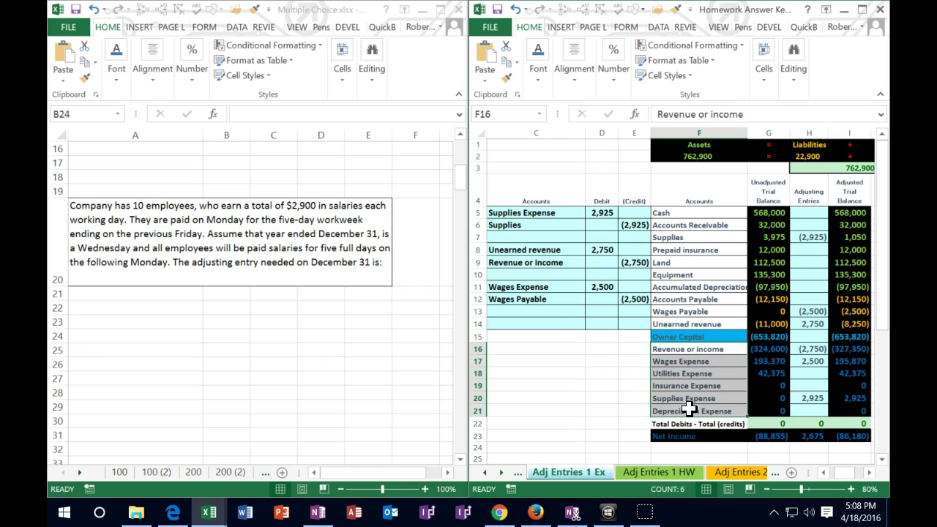
{"action": "left_click", "coordinate": [691, 362]}
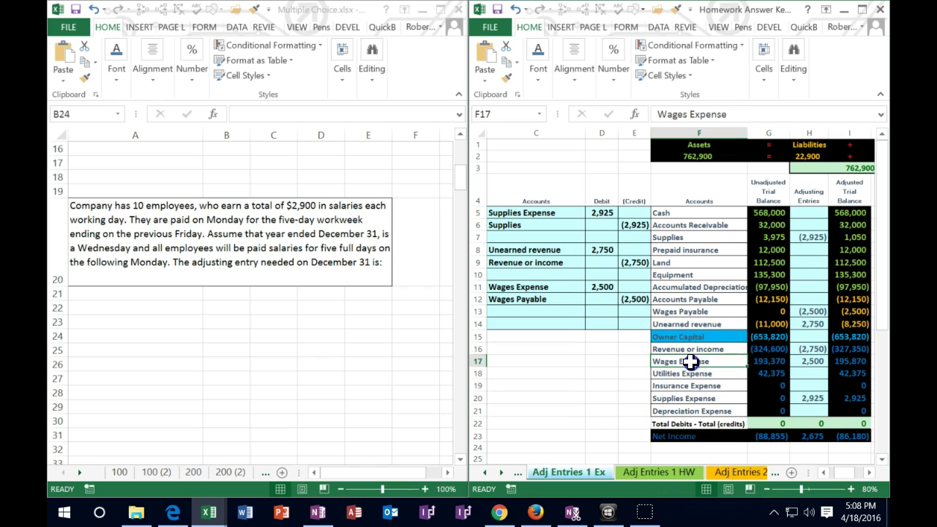
{"action": "right_click", "coordinate": [690, 361]}
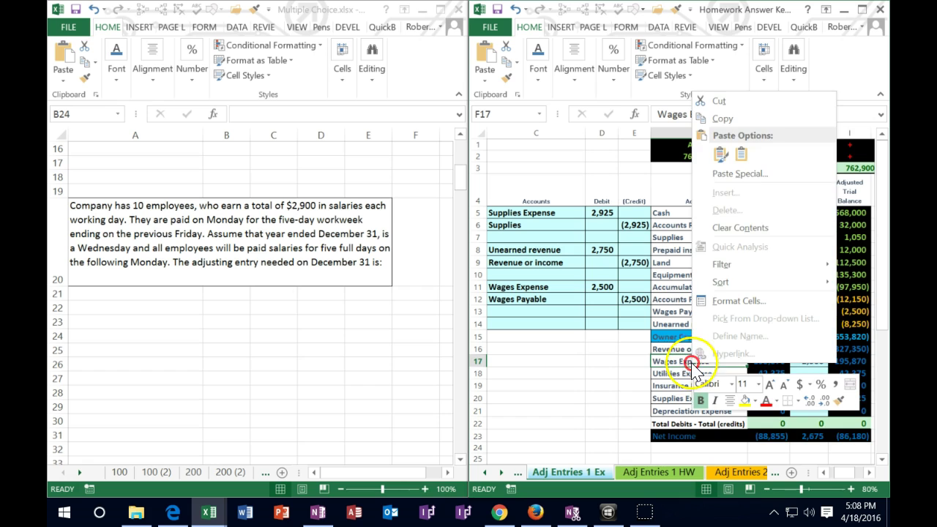
{"action": "left_click", "coordinate": [755, 402]}
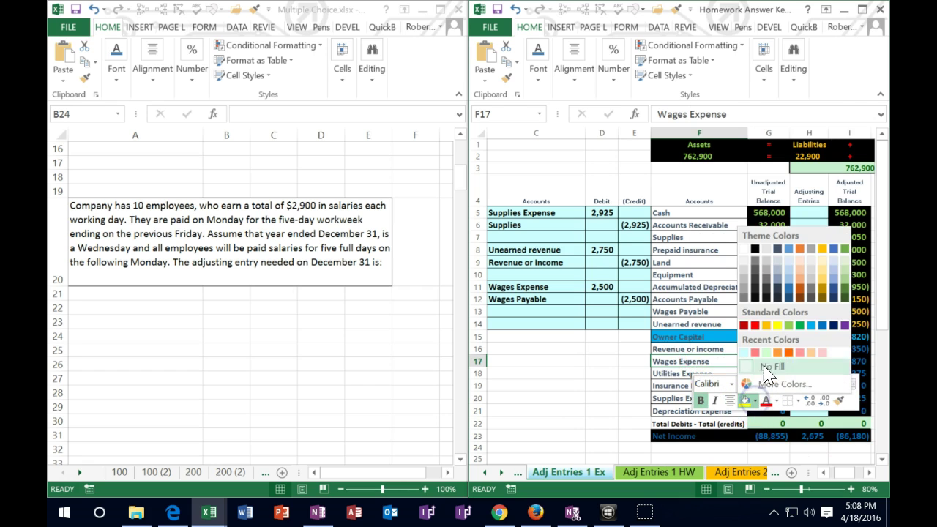
{"action": "left_click", "coordinate": [792, 334]}
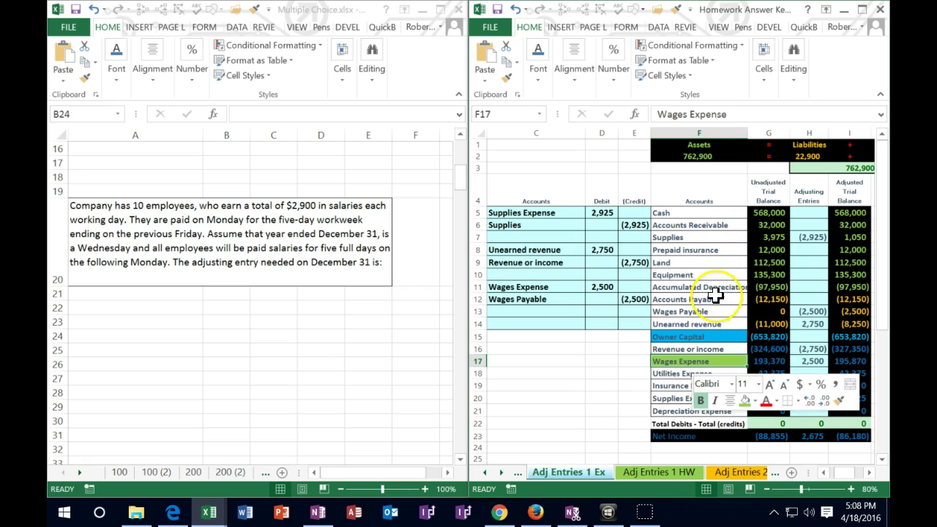
{"action": "left_click", "coordinate": [715, 307]}
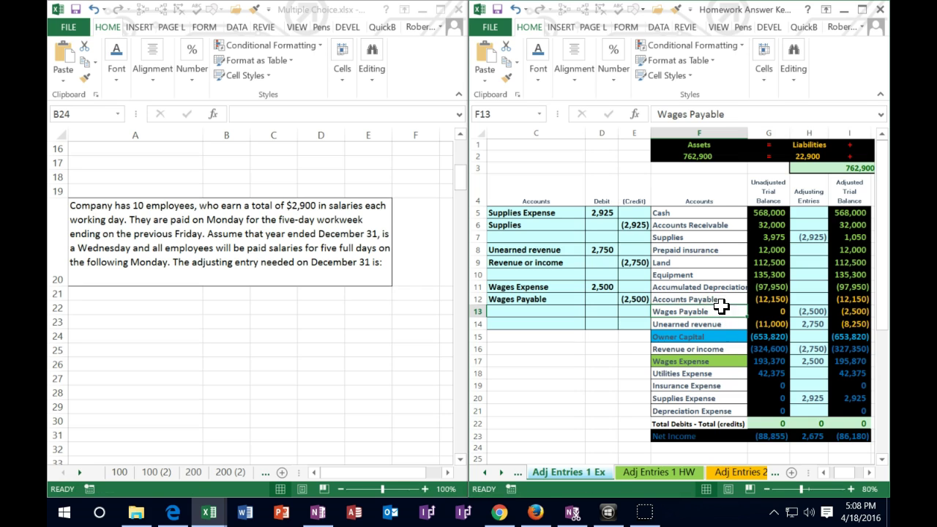
{"action": "right_click", "coordinate": [721, 308]}
{"action": "key", "text": "Escape"}
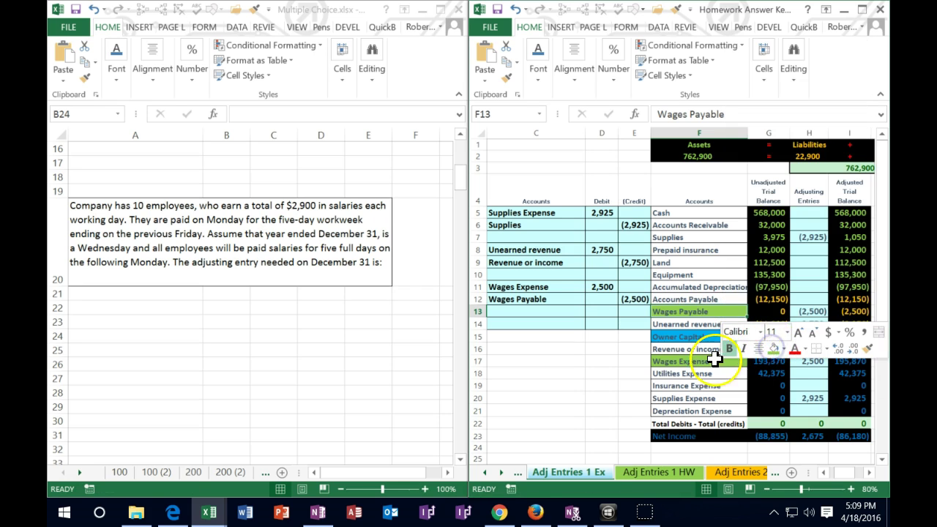
Copy the Wages Expense account name from the trial balance and paste it as values into A22 below the salaries question
{"action": "left_click", "coordinate": [703, 361]}
{"action": "left_click_drag", "start_coordinate": [707, 361], "coordinate": [754, 360]}
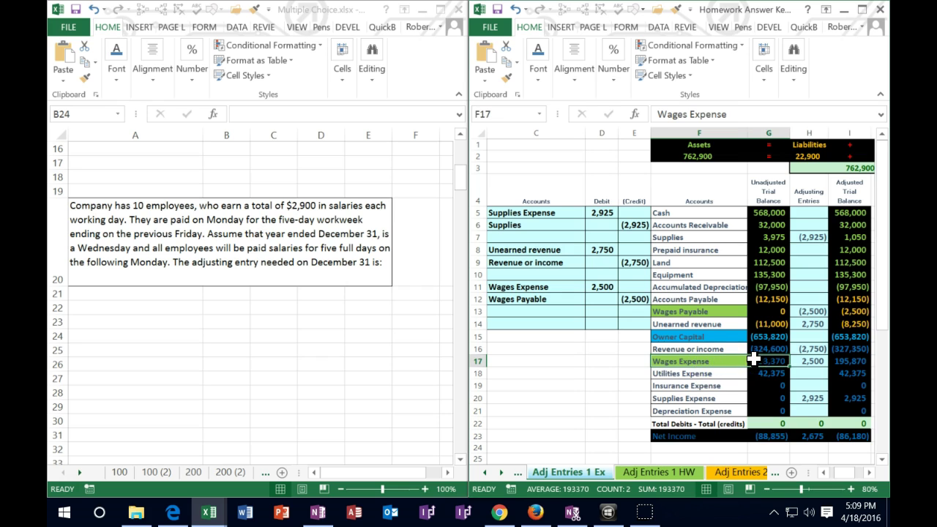
{"action": "right_click", "coordinate": [722, 358]}
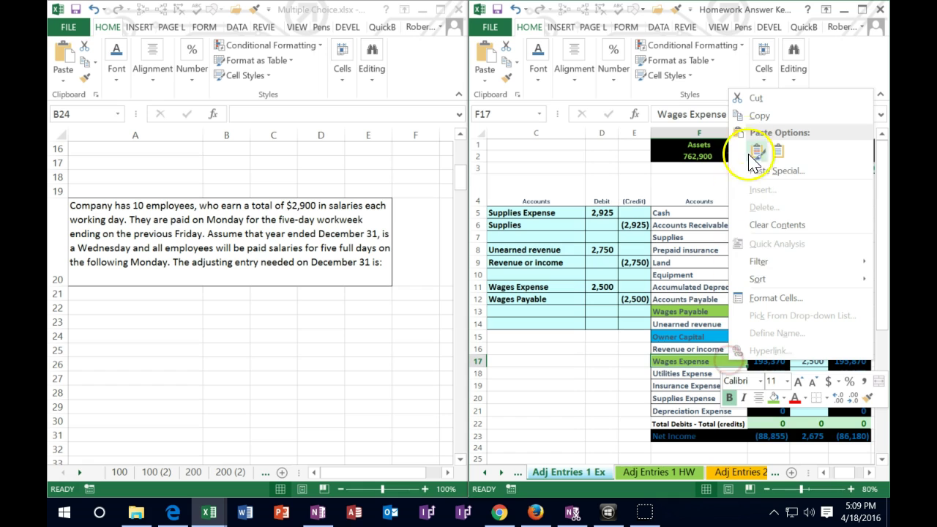
{"action": "left_click", "coordinate": [759, 116]}
{"action": "left_click", "coordinate": [183, 342]}
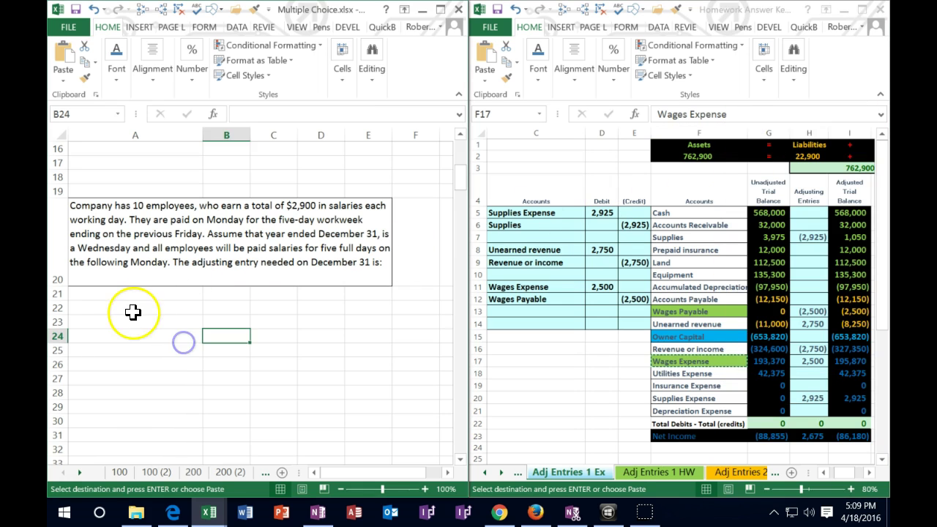
{"action": "left_click", "coordinate": [132, 310]}
{"action": "right_click", "coordinate": [132, 311]}
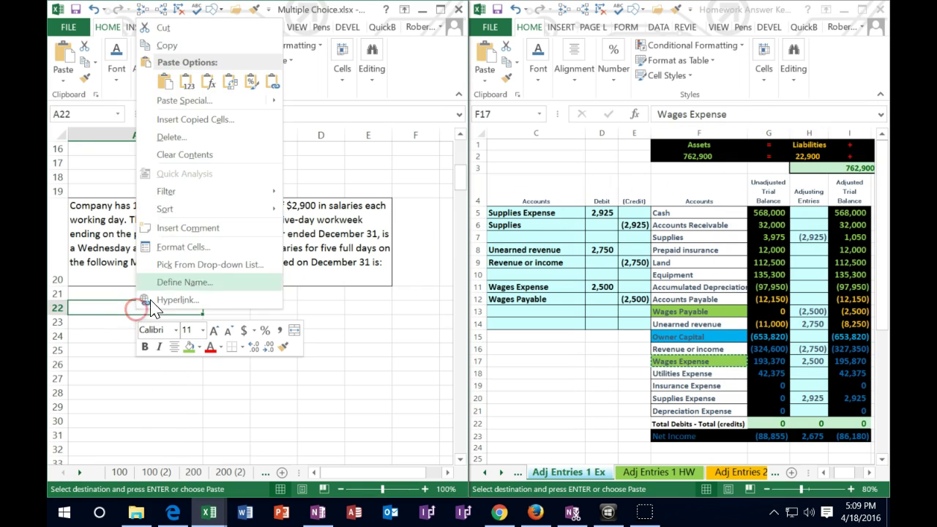
{"action": "left_click", "coordinate": [187, 85]}
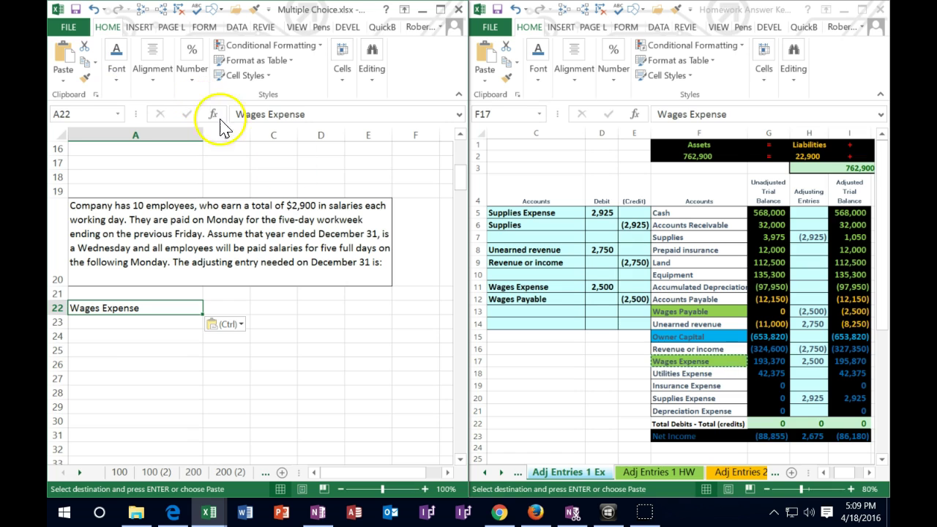
Copy the Wages Payable account name from the trial balance and paste it as values into A23
{"action": "left_click", "coordinate": [681, 311]}
{"action": "right_click", "coordinate": [682, 311]}
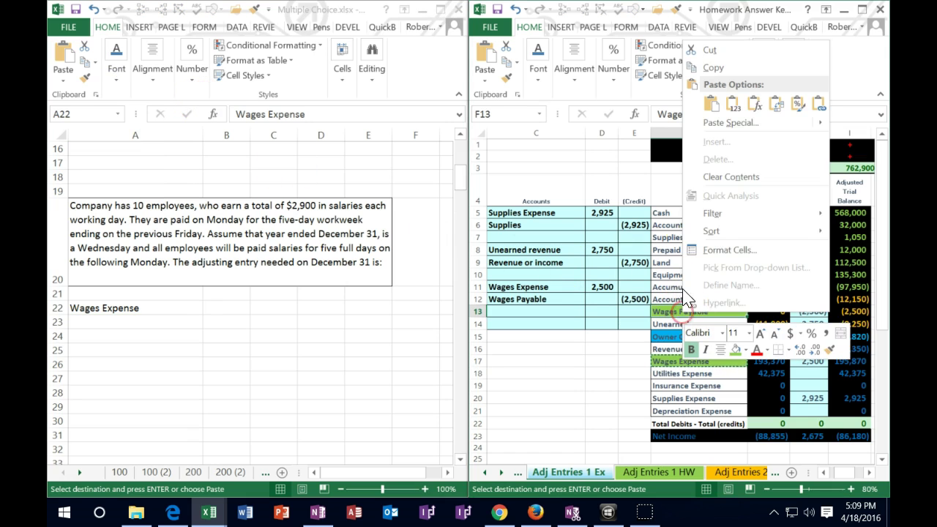
{"action": "left_click", "coordinate": [714, 68]}
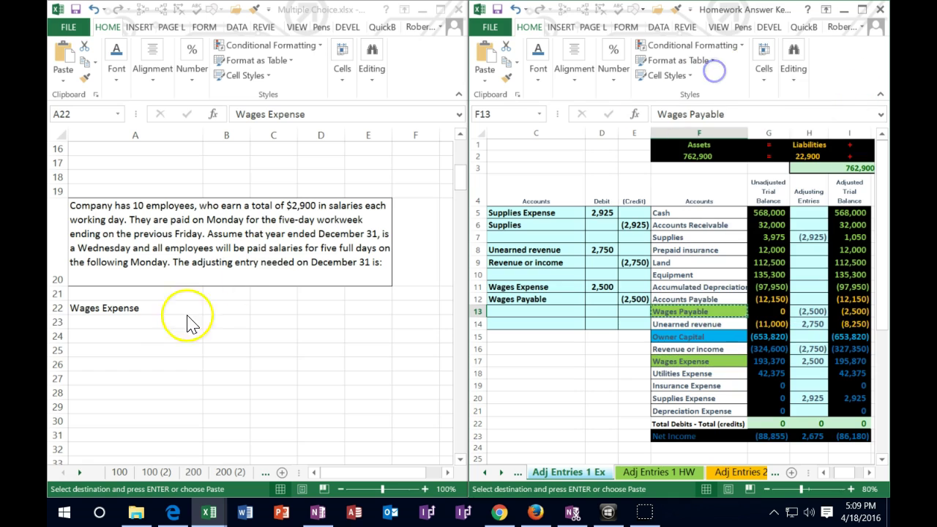
{"action": "left_click", "coordinate": [130, 323]}
{"action": "right_click", "coordinate": [129, 323]}
{"action": "left_click", "coordinate": [183, 102]}
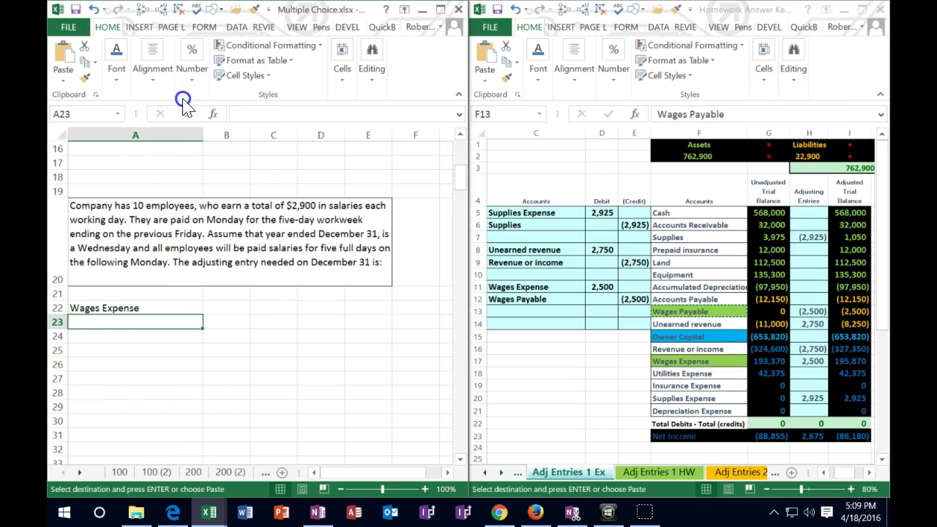
{"action": "left_click", "coordinate": [164, 352]}
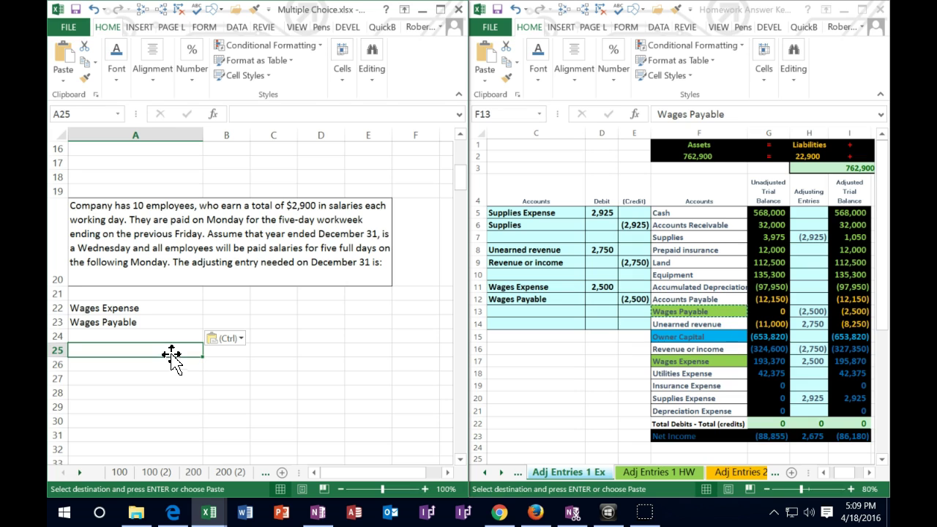
Enter the daily salaries of 2900 in C25 and the 3 accrued working days in C26
{"action": "left_click", "coordinate": [235, 309]}
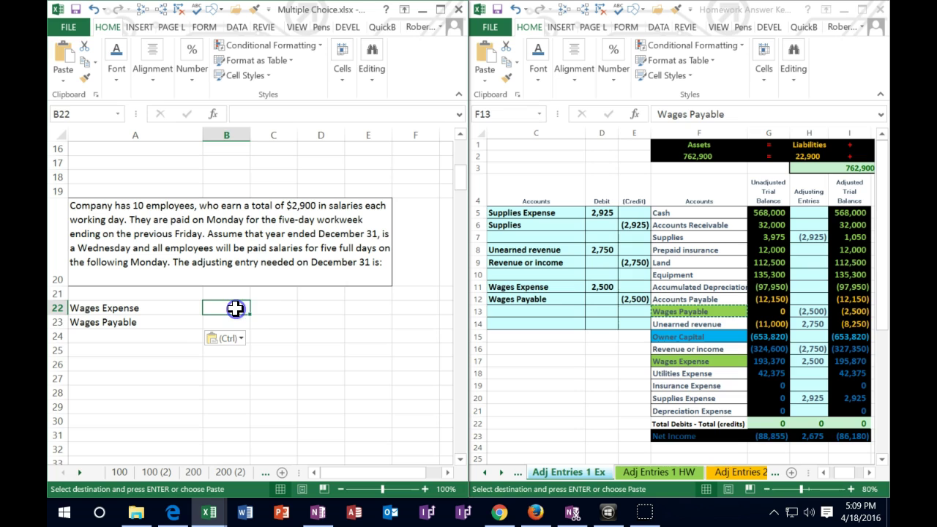
{"action": "left_click", "coordinate": [272, 326]}
{"action": "key", "text": "Down"}
{"action": "key", "text": "Down"}
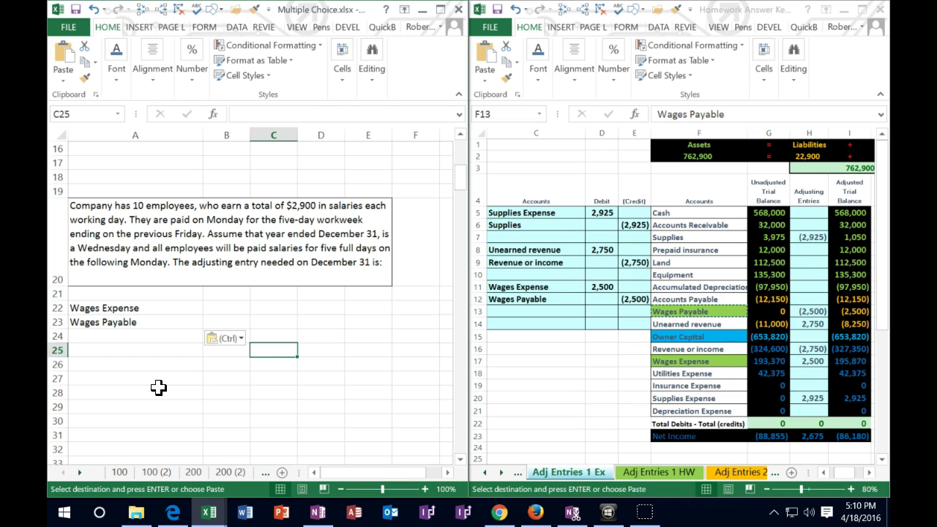
{"action": "type", "text": "2900"}
{"action": "key", "text": "Return"}
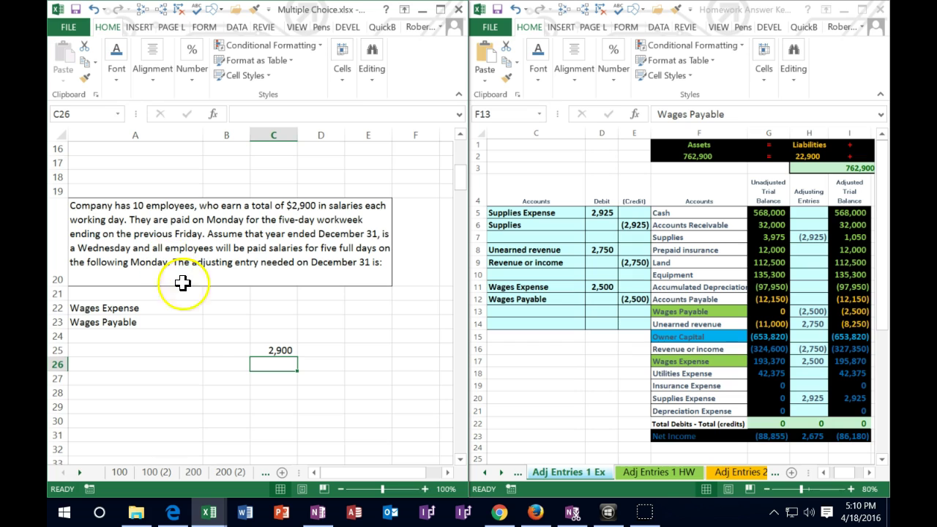
{"action": "type", "text": "3"}
{"action": "key", "text": "Return"}
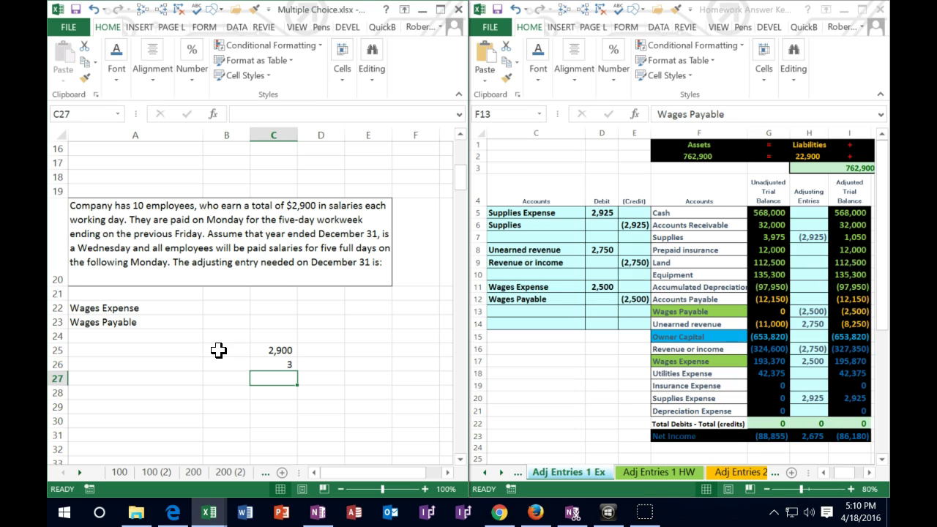
Calculate the accrued wages in C27 with the formula =C25*C26
{"action": "type", "text": "="}
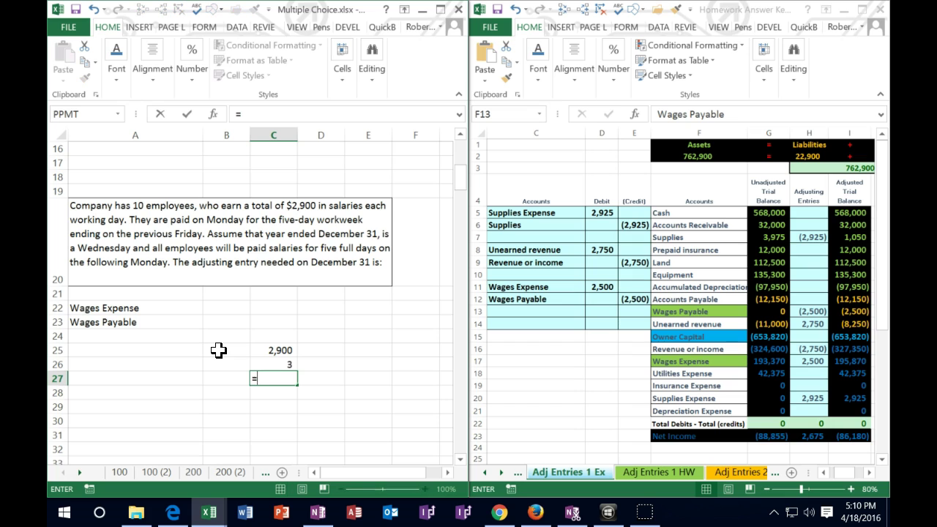
{"action": "key", "text": "Up"}
{"action": "key", "text": "Up"}
{"action": "type", "text": "*"}
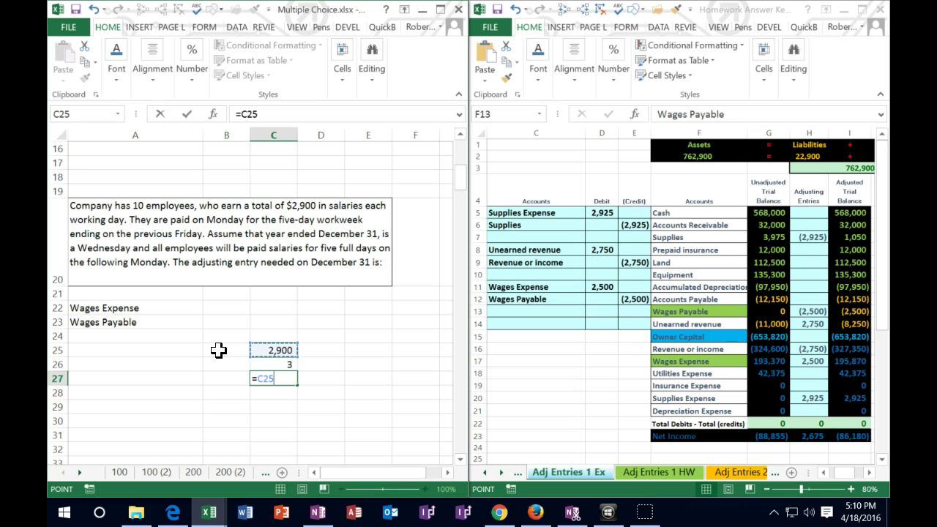
{"action": "key", "text": "Up"}
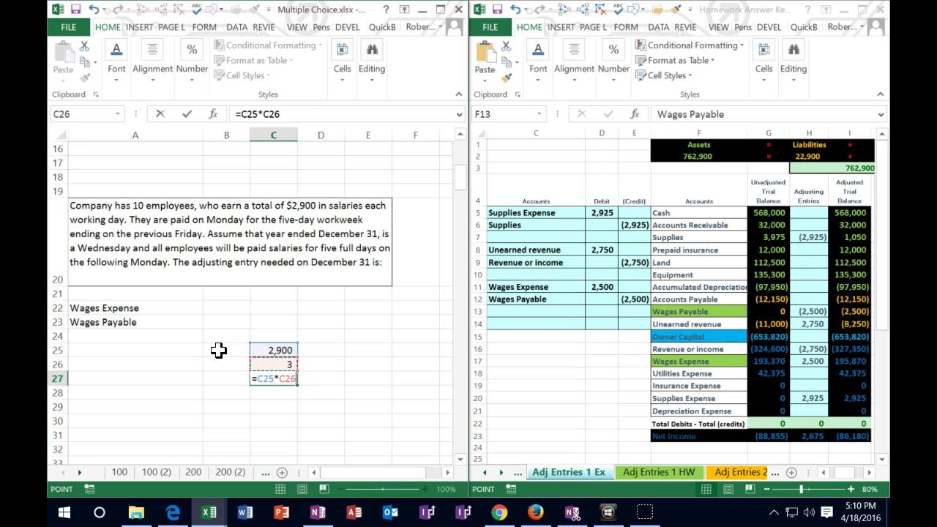
{"action": "key", "text": "Return"}
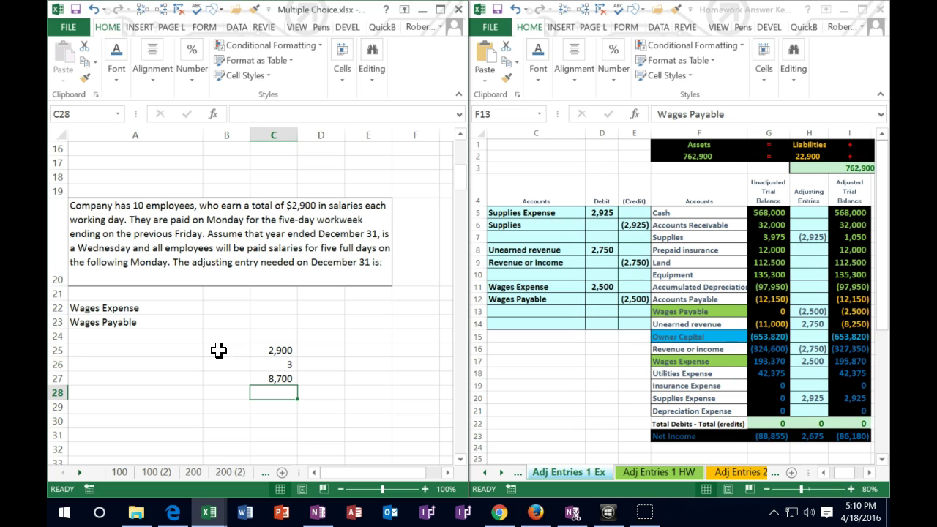
Enter the Wages Expense debit in B22 by linking it to the accrued wages with the formula =C27
{"action": "key", "text": "Left"}
{"action": "key", "text": "Up"}
{"action": "key", "text": "Up"}
{"action": "key", "text": "Up"}
{"action": "key", "text": "Up"}
{"action": "key", "text": "Up"}
{"action": "key", "text": "Up"}
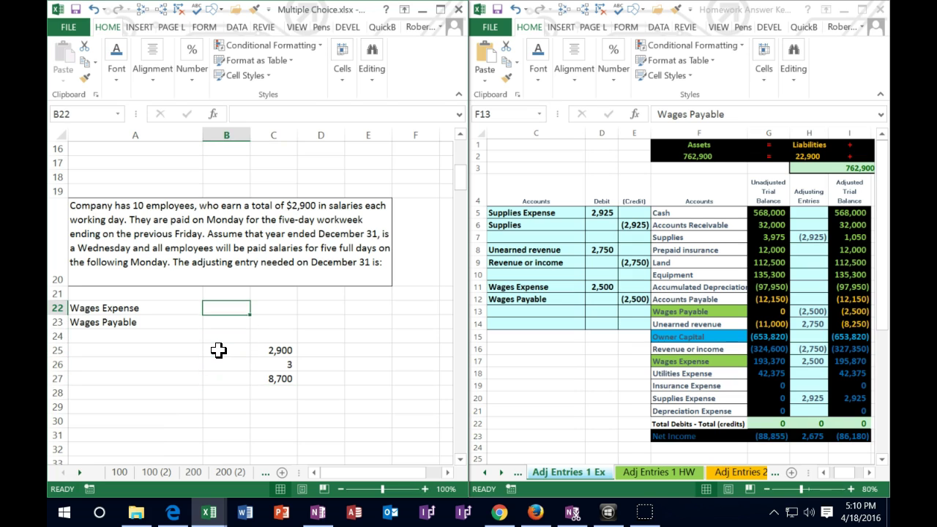
{"action": "type", "text": "="}
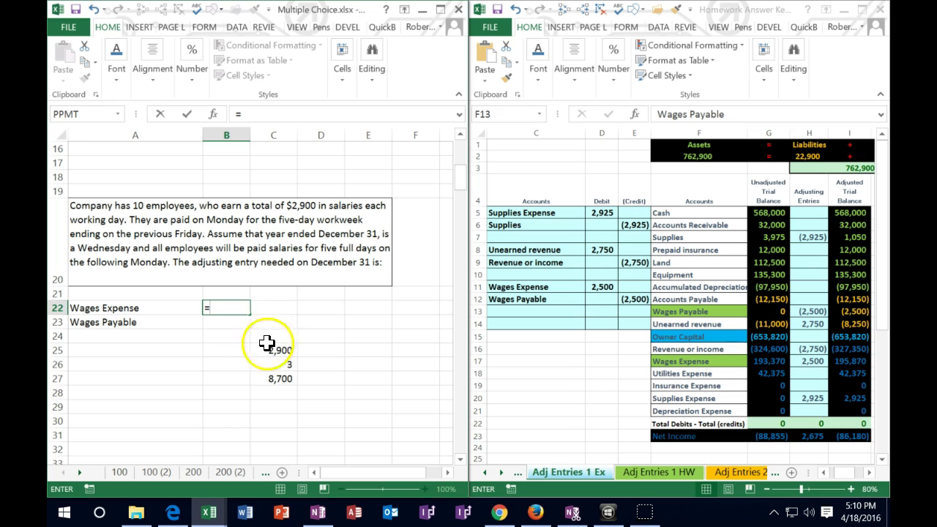
{"action": "left_click", "coordinate": [269, 377]}
{"action": "key", "text": "Return"}
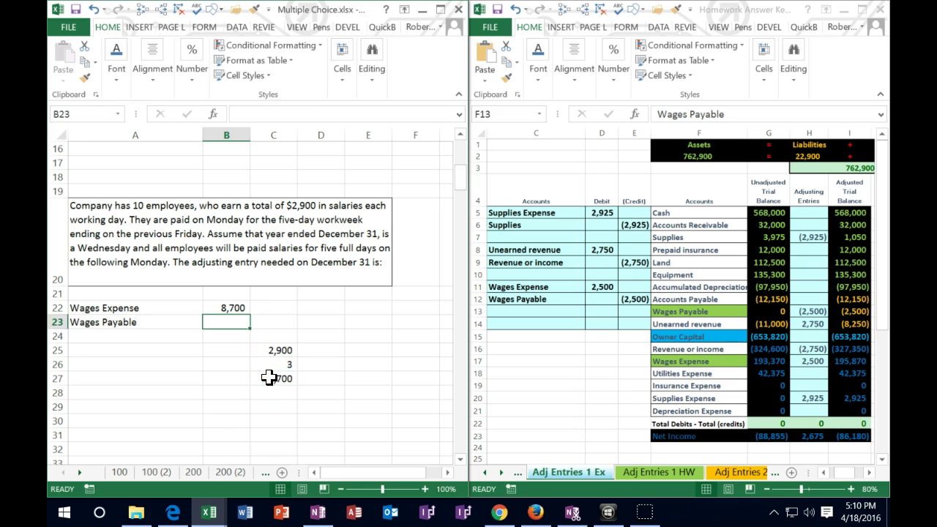
Enter the Wages Payable credit in C23 as the negative of the debit in B22
{"action": "key", "text": "Right"}
{"action": "type", "text": "-"}
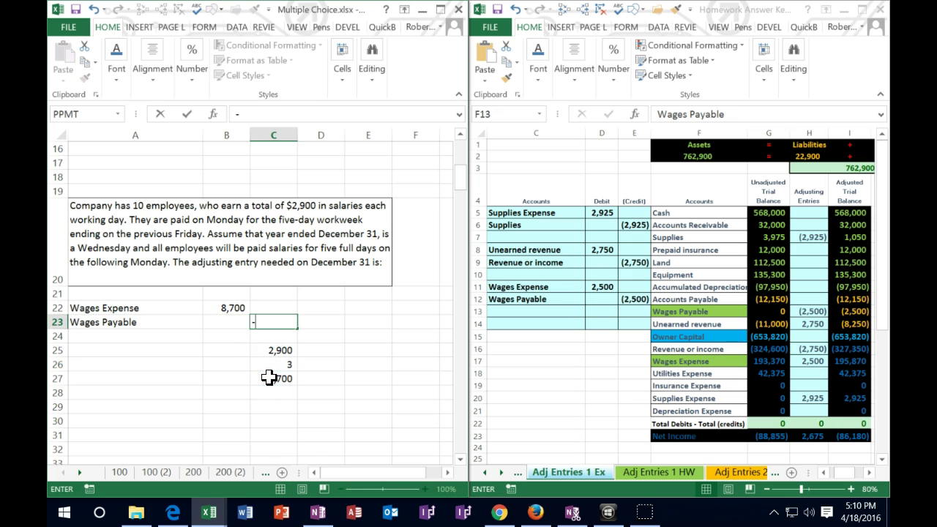
{"action": "key", "text": "Left"}
{"action": "key", "text": "Up"}
{"action": "key", "text": "Return"}
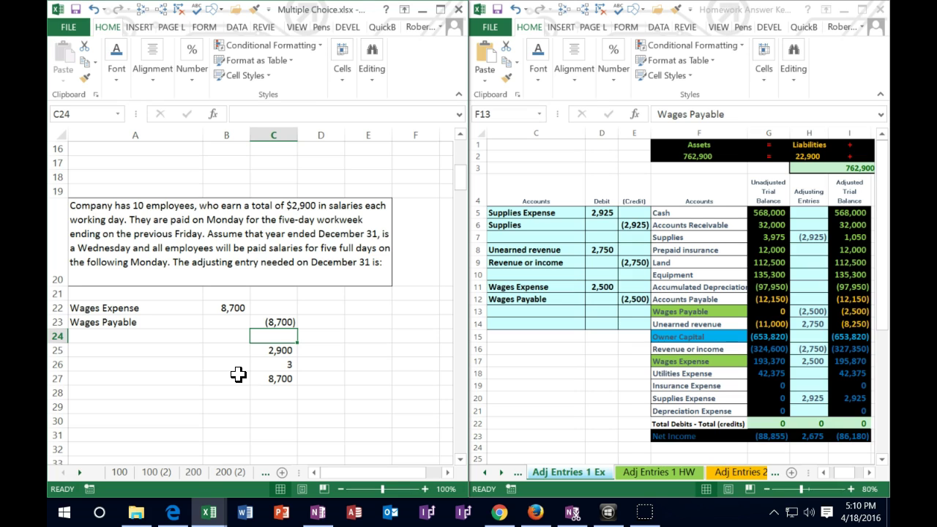
{"action": "left_click", "coordinate": [230, 309]}
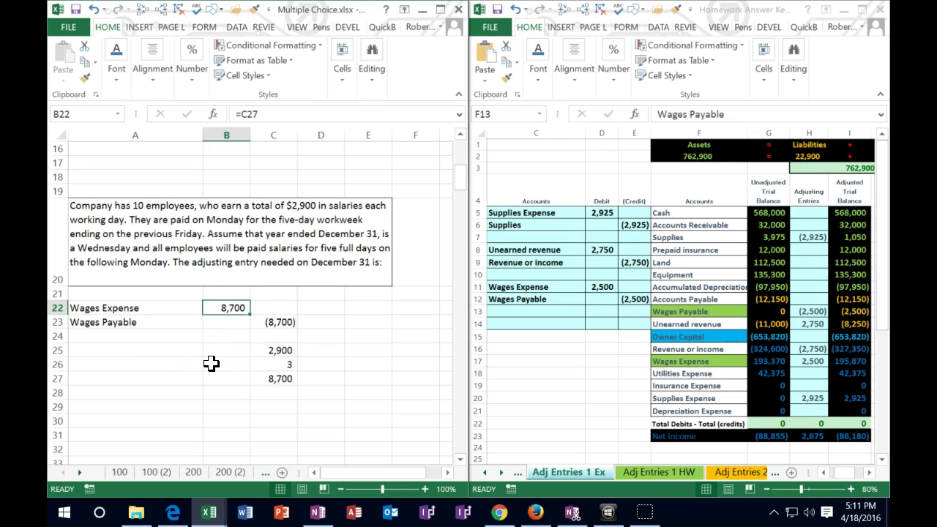
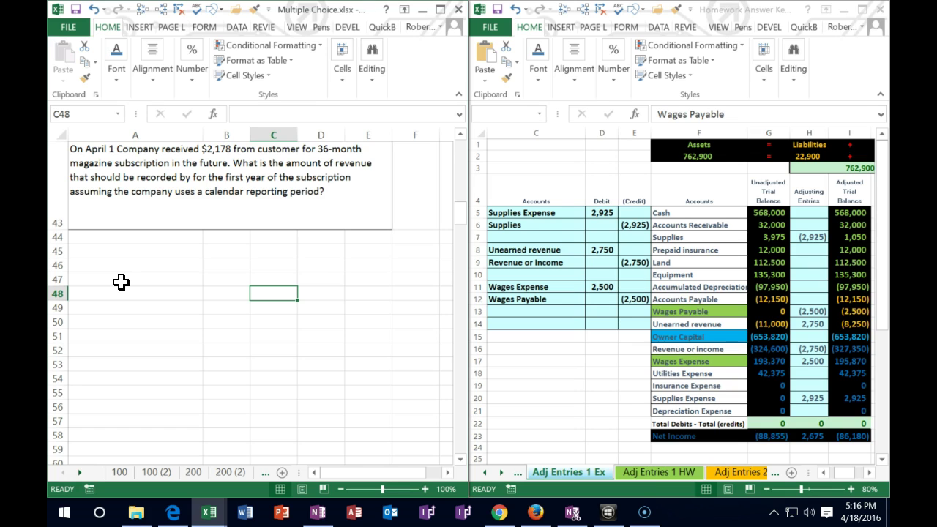
{"action": "left_click", "coordinate": [214, 247]}
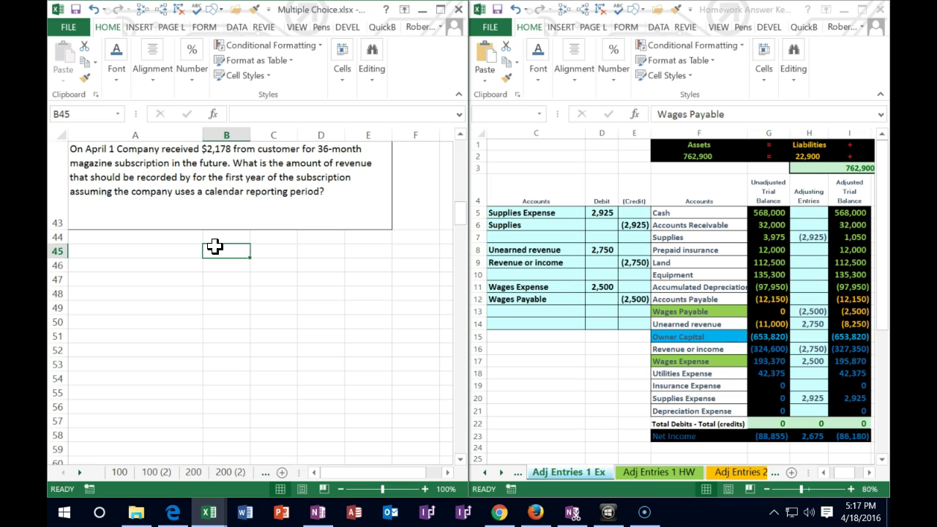
{"action": "left_click", "coordinate": [688, 211]}
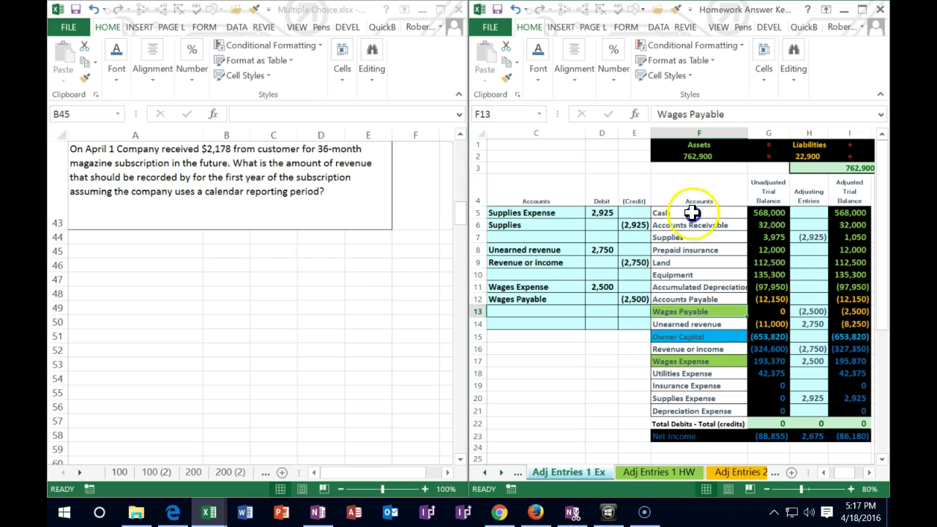
{"action": "left_click", "coordinate": [698, 323]}
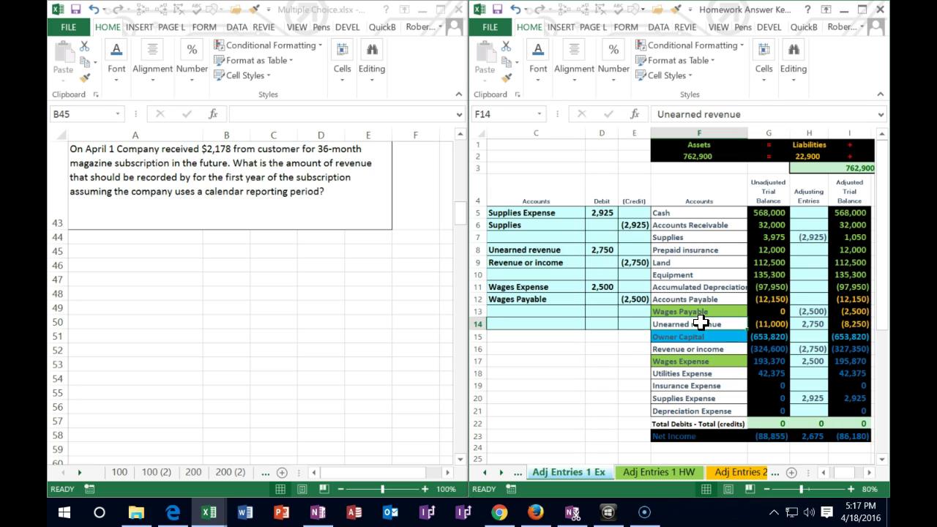
{"action": "left_click", "coordinate": [755, 323]}
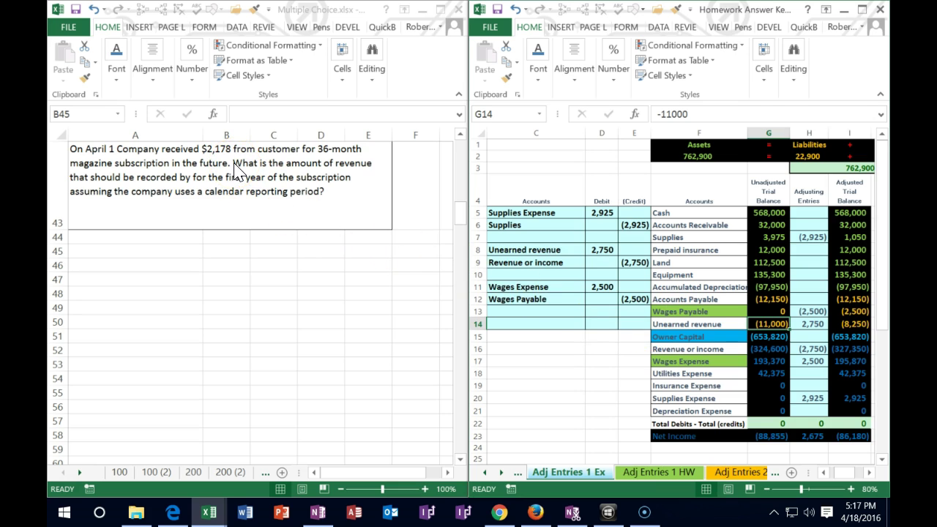
Remove the green fill from the Wages Payable and Wages Expense account names in the answer key's trial balance
{"action": "left_click", "coordinate": [697, 313]}
{"action": "right_click", "coordinate": [696, 315]}
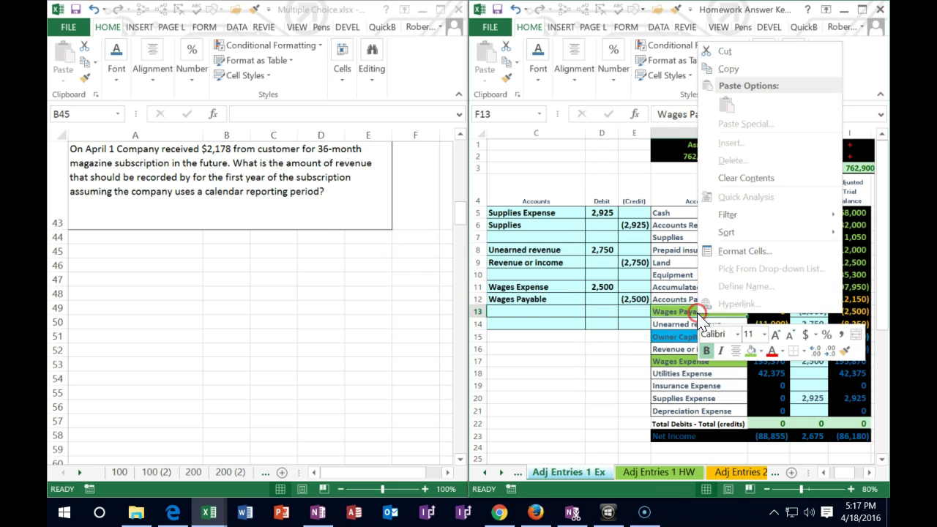
{"action": "left_click", "coordinate": [764, 353]}
{"action": "left_click", "coordinate": [769, 313]}
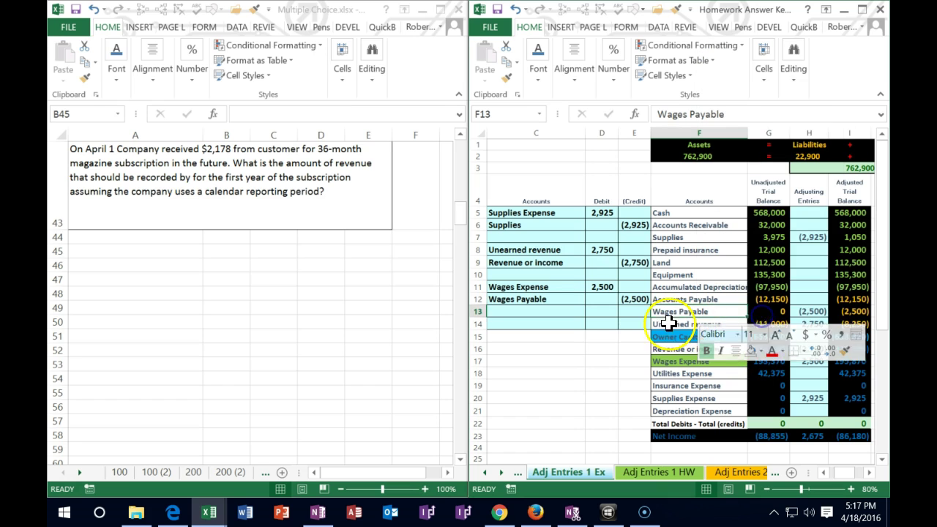
{"action": "left_click", "coordinate": [668, 324]}
{"action": "left_click", "coordinate": [674, 361]}
{"action": "right_click", "coordinate": [676, 362]}
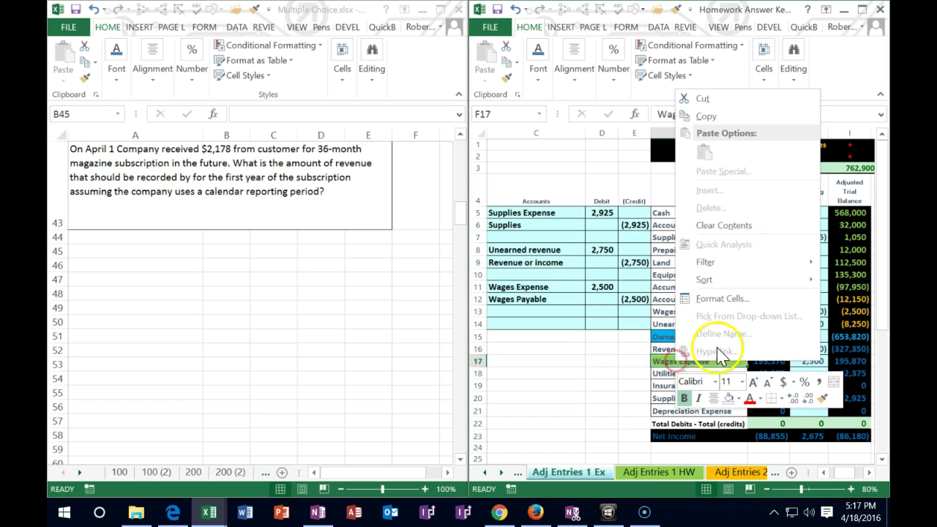
{"action": "left_click", "coordinate": [730, 400]}
Fill the Revenue or income and Unearned revenue account names in the trial balance with light green
{"action": "left_click_drag", "start_coordinate": [684, 213], "coordinate": [682, 317]}
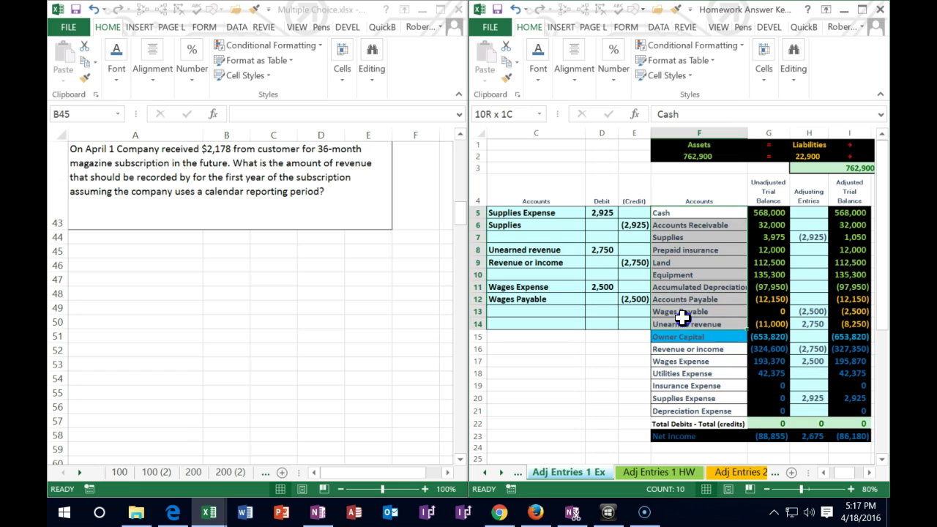
{"action": "left_click_drag", "start_coordinate": [689, 350], "coordinate": [684, 409]}
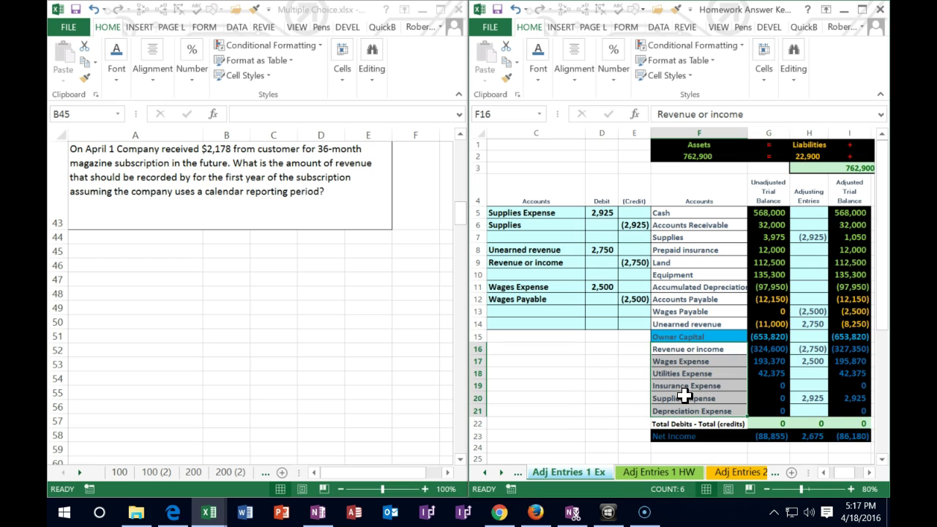
{"action": "left_click", "coordinate": [684, 395]}
{"action": "left_click", "coordinate": [690, 350]}
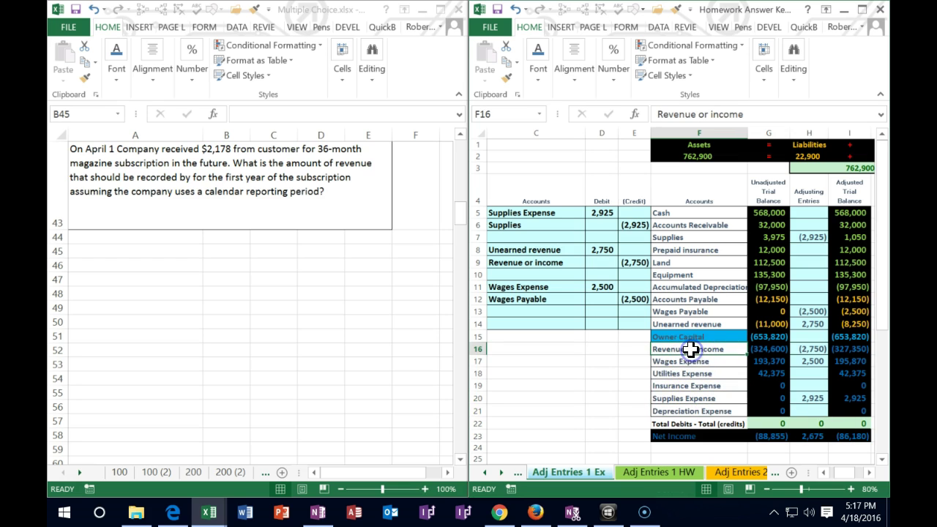
{"action": "right_click", "coordinate": [691, 350]}
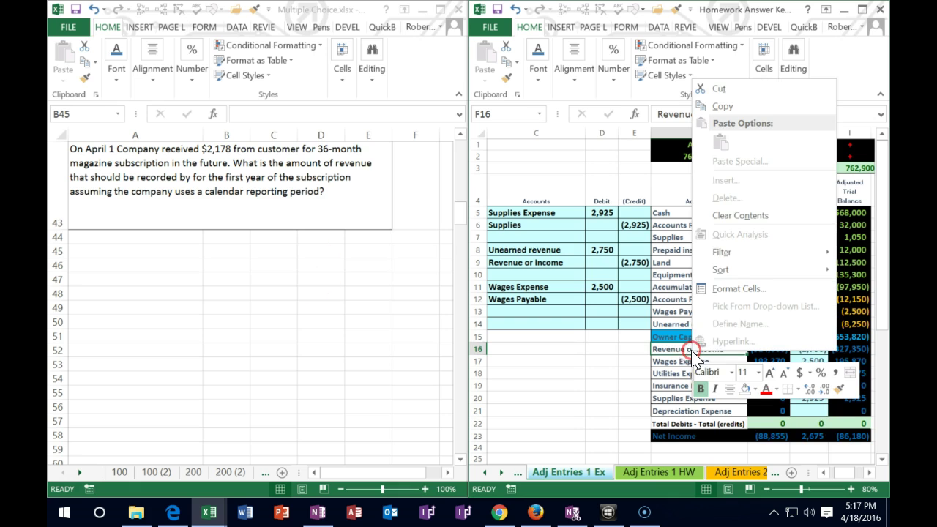
{"action": "left_click", "coordinate": [755, 390]}
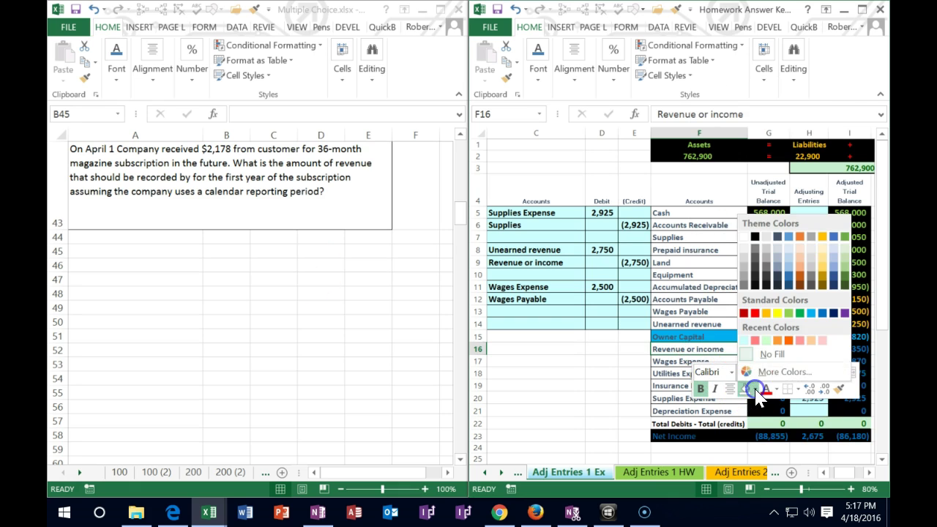
{"action": "left_click", "coordinate": [790, 315]}
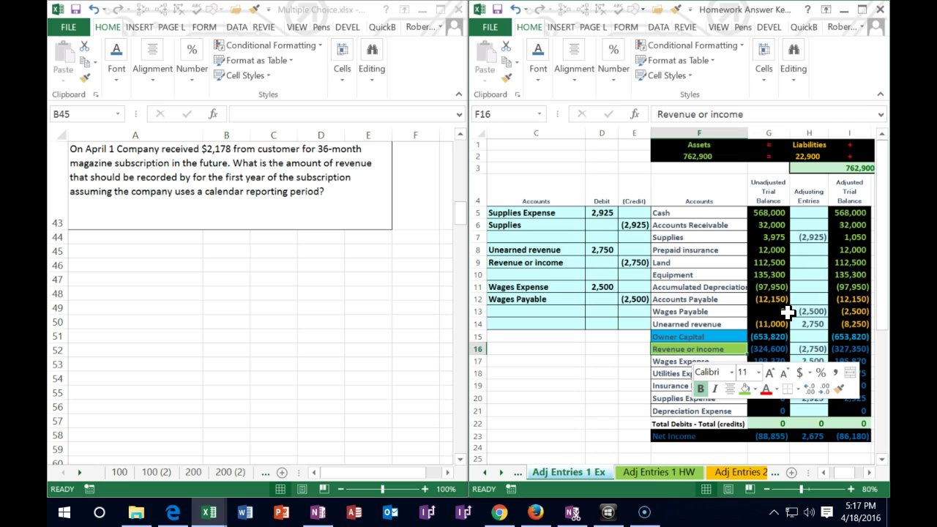
{"action": "left_click", "coordinate": [723, 325]}
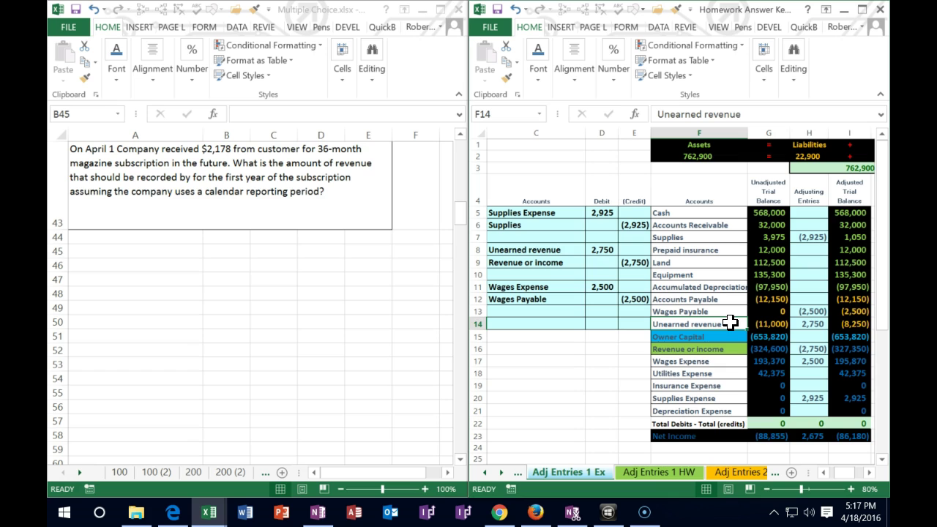
{"action": "right_click", "coordinate": [730, 322]}
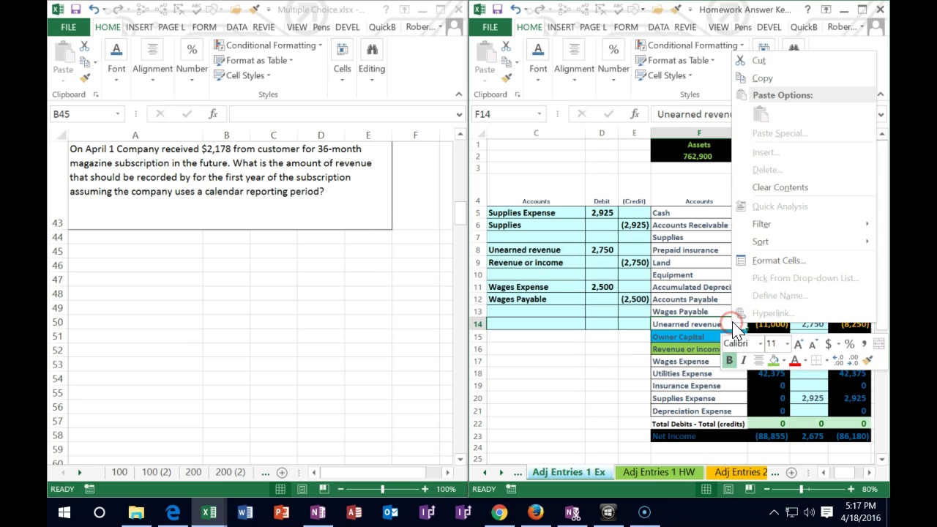
{"action": "left_click", "coordinate": [772, 360]}
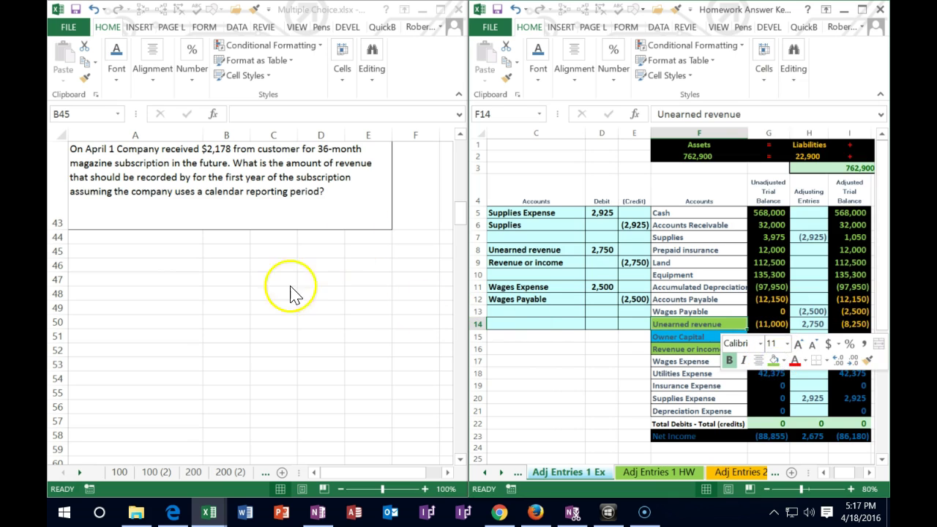
Copy the Unearned revenue account name from the trial balance and paste it as values into A45 below the subscription question
{"action": "left_click", "coordinate": [230, 253]}
{"action": "left_click", "coordinate": [161, 252]}
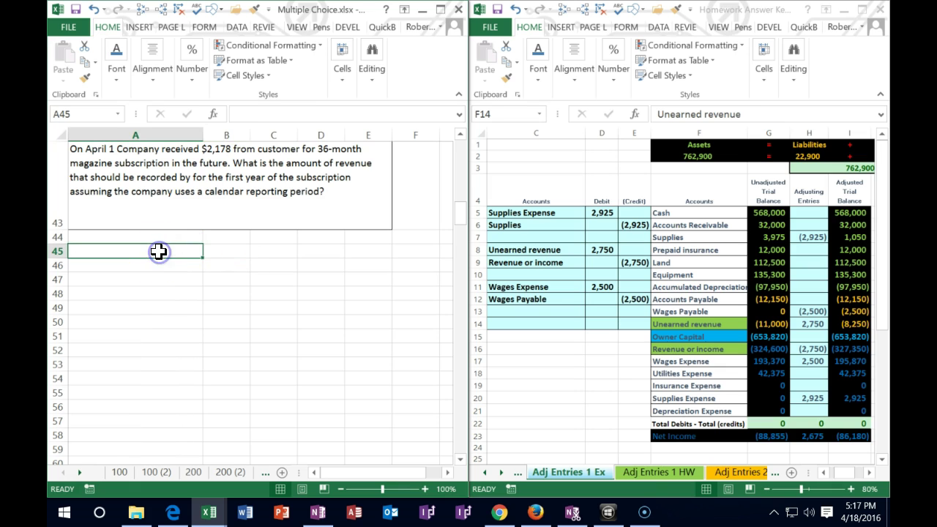
{"action": "left_click", "coordinate": [663, 324]}
{"action": "right_click", "coordinate": [665, 325]}
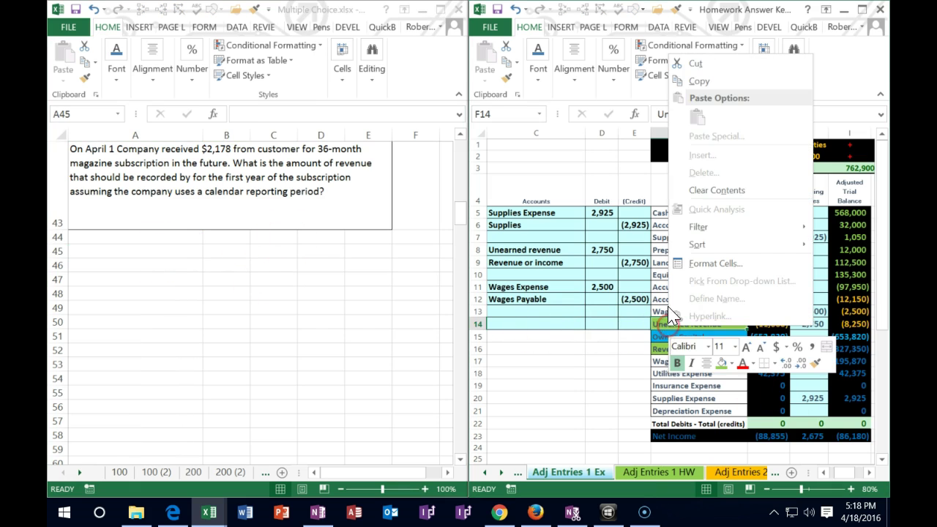
{"action": "left_click", "coordinate": [696, 80]}
{"action": "left_click", "coordinate": [117, 252]}
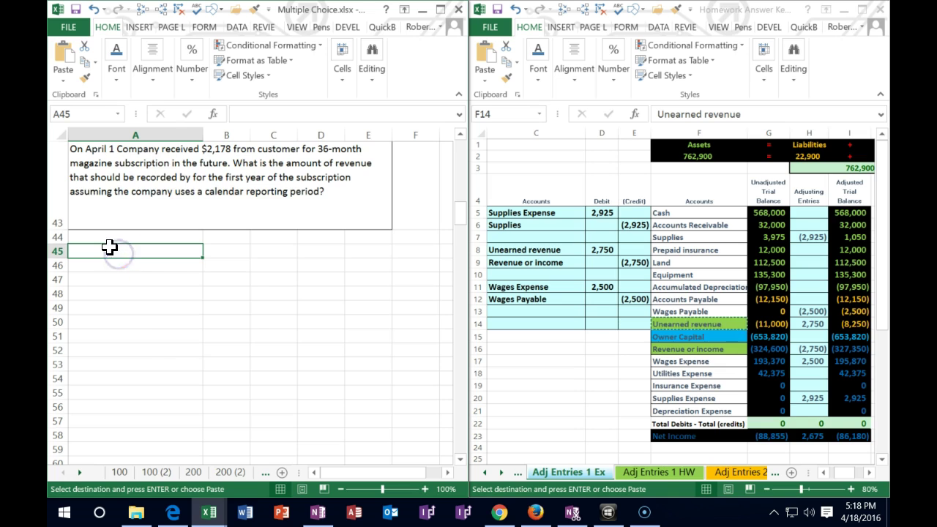
{"action": "right_click", "coordinate": [111, 251]}
{"action": "left_click", "coordinate": [160, 264]}
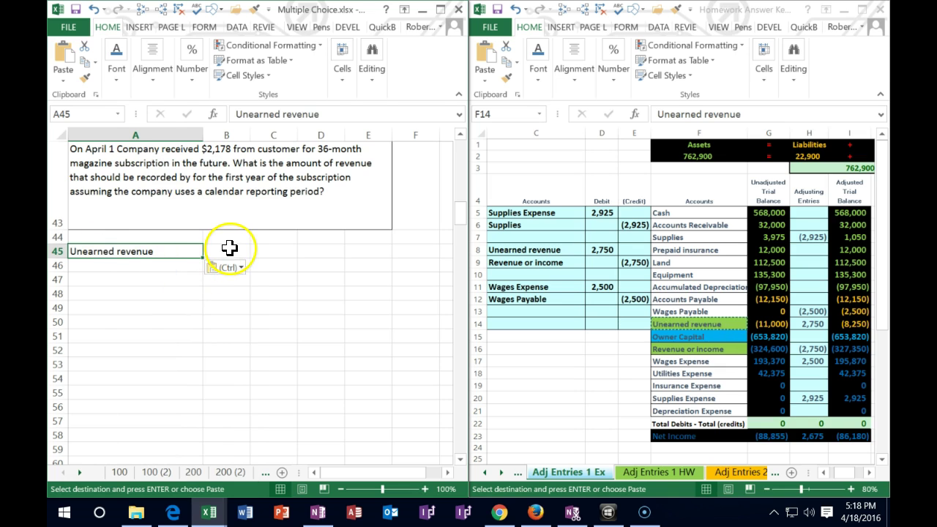
Enter the subscription receipt of 2178 in C45 and the 36 subscription months in C46
{"action": "left_click", "coordinate": [268, 250]}
{"action": "type", "text": "2178"}
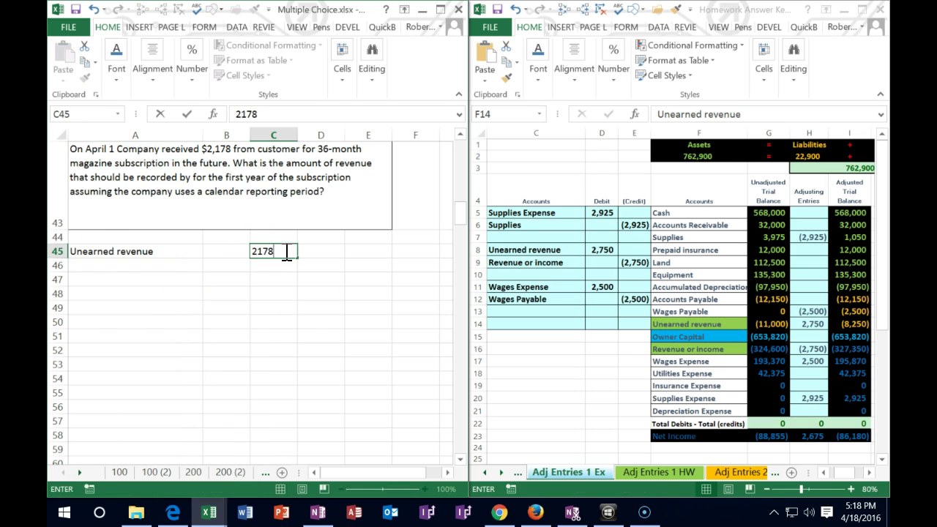
{"action": "key", "text": "Return"}
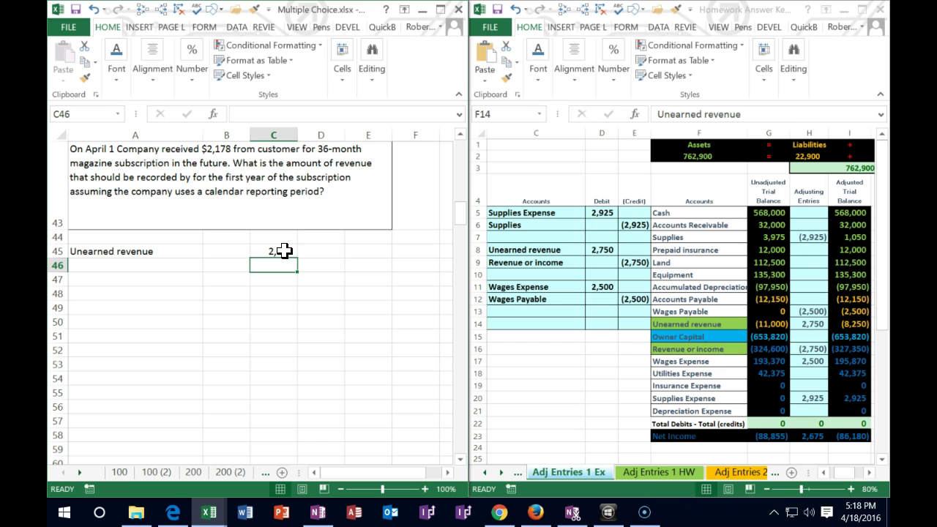
{"action": "type", "text": "360"}
{"action": "key", "text": "Return"}
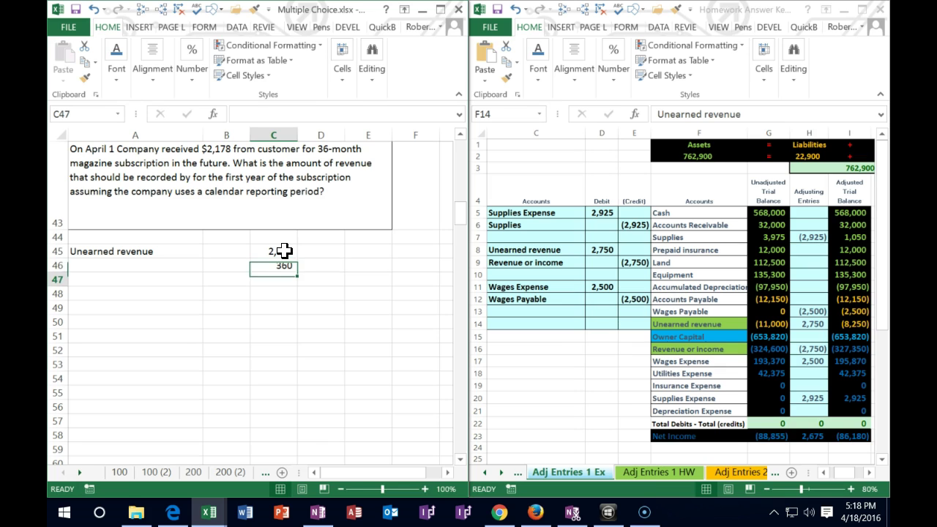
{"action": "key", "text": "Up"}
{"action": "key", "text": "F2"}
{"action": "key", "text": "BackSpace"}
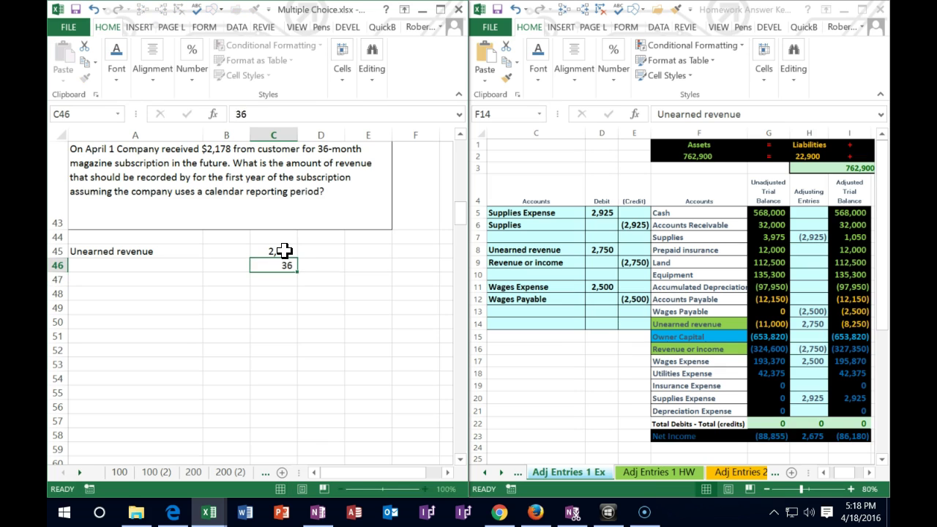
{"action": "key", "text": "Return"}
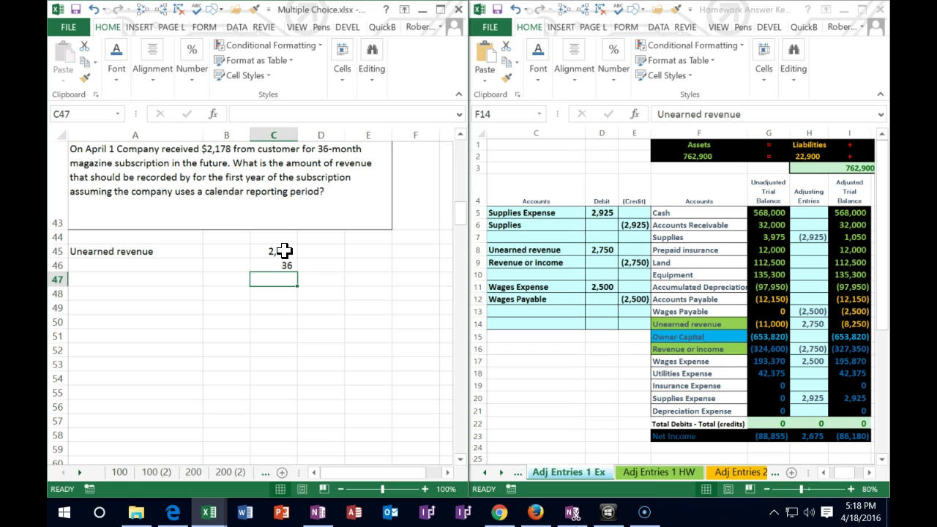
Calculate the revenue per month in C47 with the formula =C45/C46, ending with A47 selected
{"action": "type", "text": "="}
{"action": "left_click", "coordinate": [285, 251]}
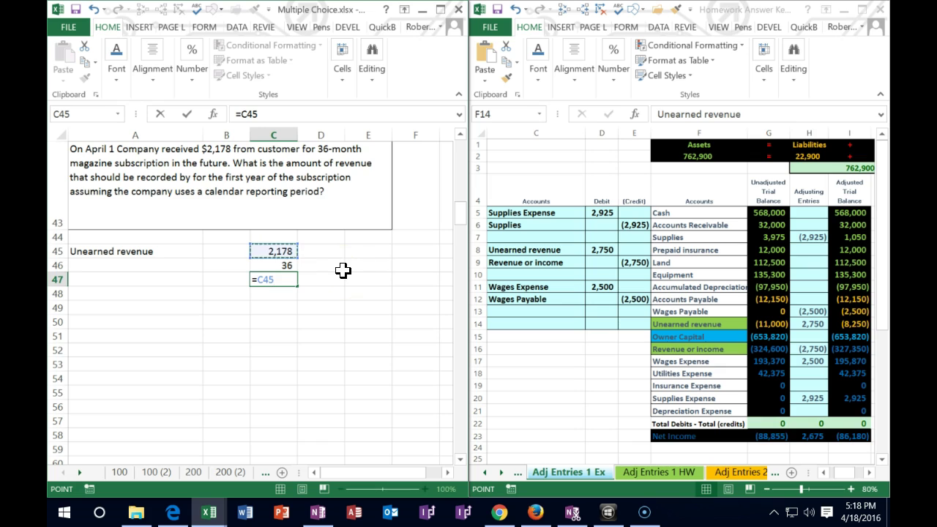
{"action": "type", "text": "/"}
{"action": "left_click", "coordinate": [286, 266]}
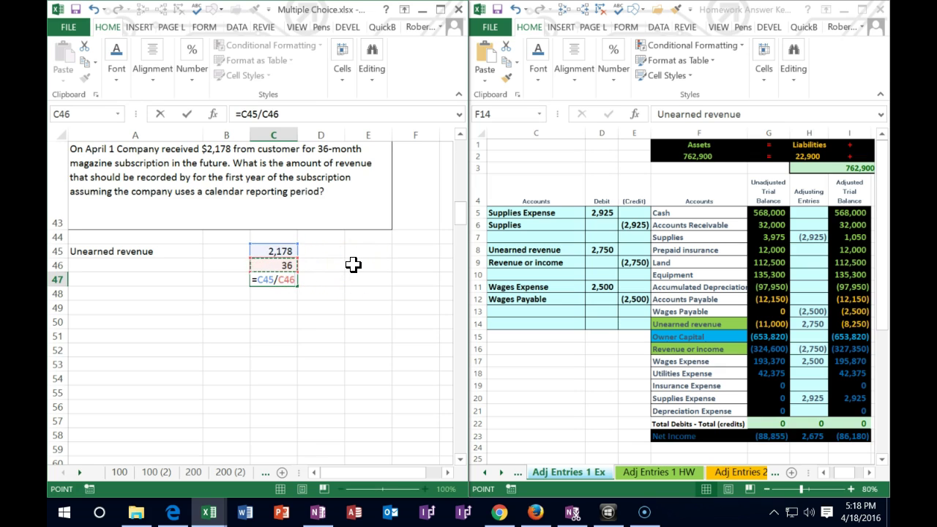
{"action": "key", "text": "Return"}
{"action": "key", "text": "Left"}
{"action": "key", "text": "Left"}
{"action": "key", "text": "Up"}
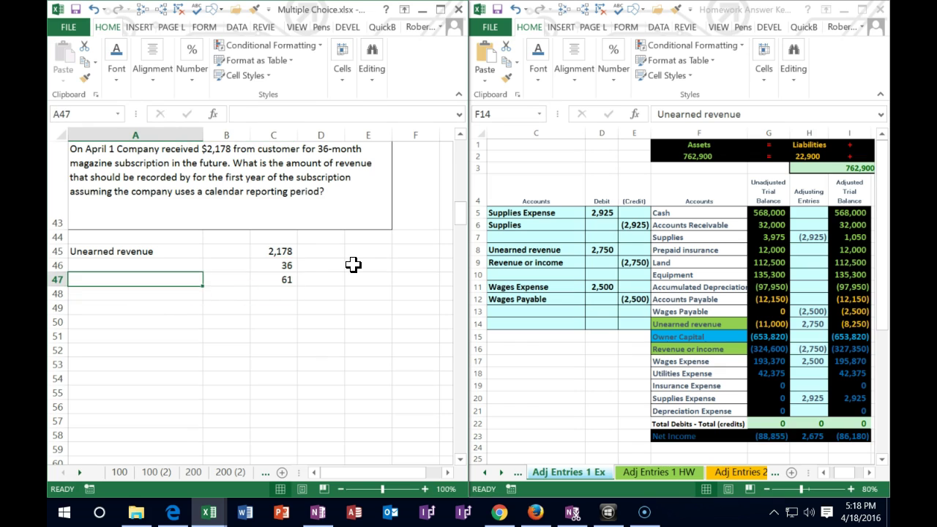
Label A47 as Rev per month and enter the 9 months earned in the first year in C48
{"action": "type", "text": "Rev per mo"}
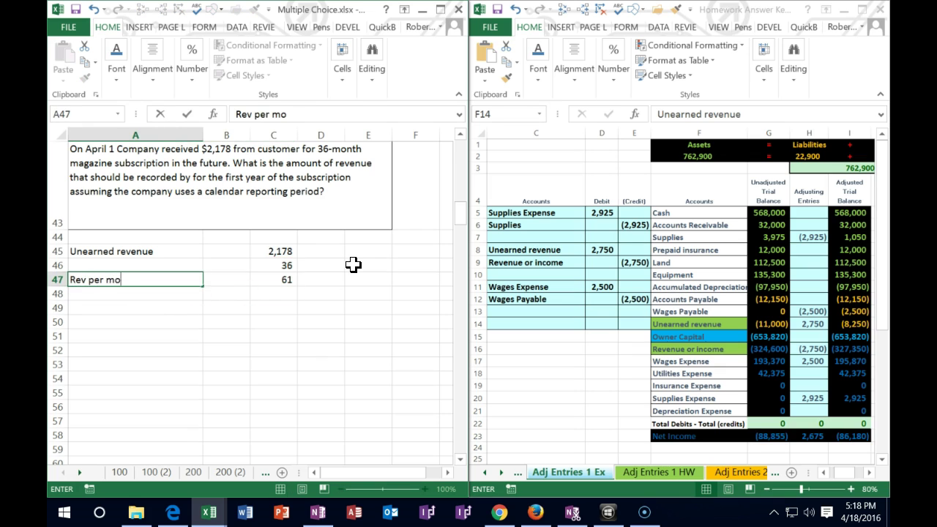
{"action": "type", "text": "nth"}
{"action": "key", "text": "Return"}
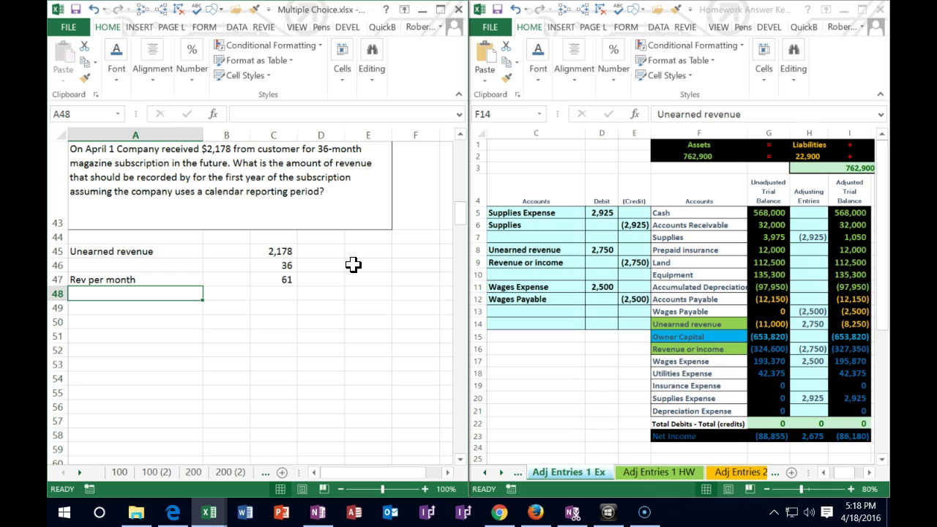
{"action": "key", "text": "Right"}
{"action": "key", "text": "Right"}
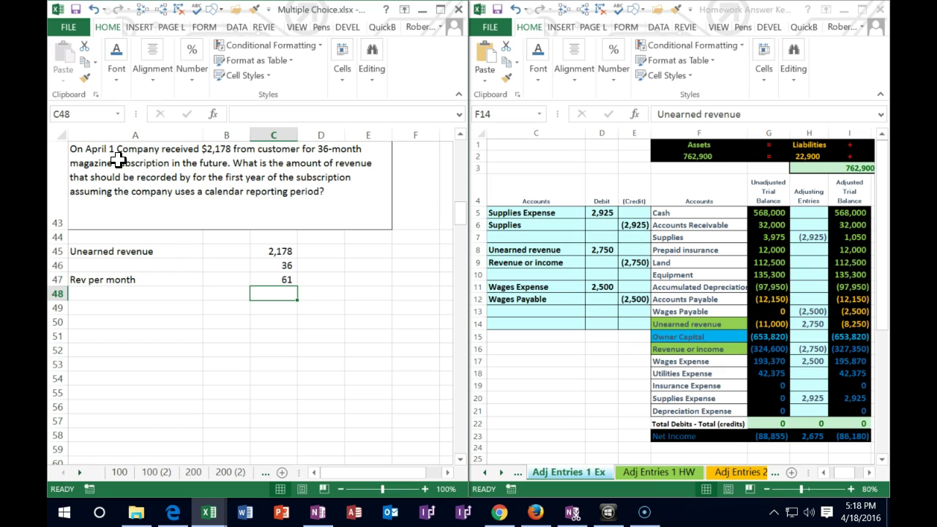
{"action": "type", "text": "9"}
{"action": "key", "text": "Return"}
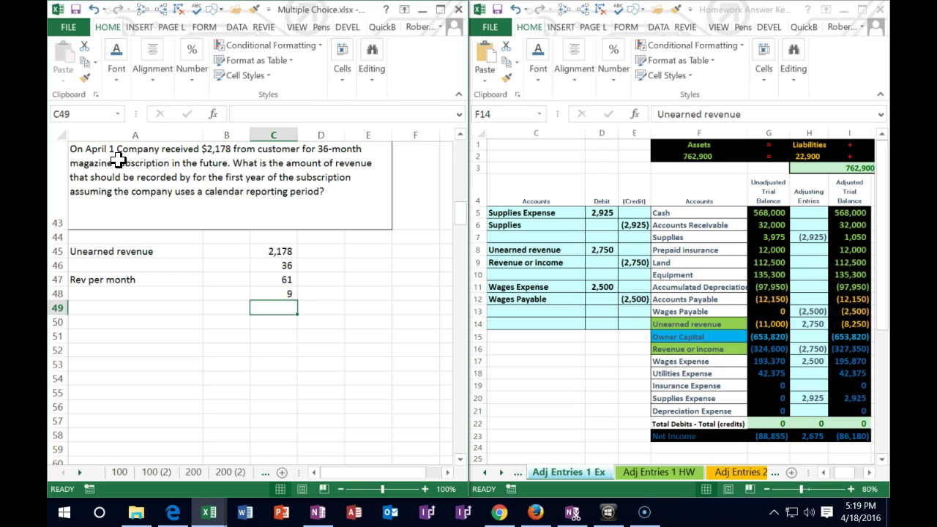
Calculate the first-year subscription revenue in C49 with the formula =C47*C48
{"action": "type", "text": "="}
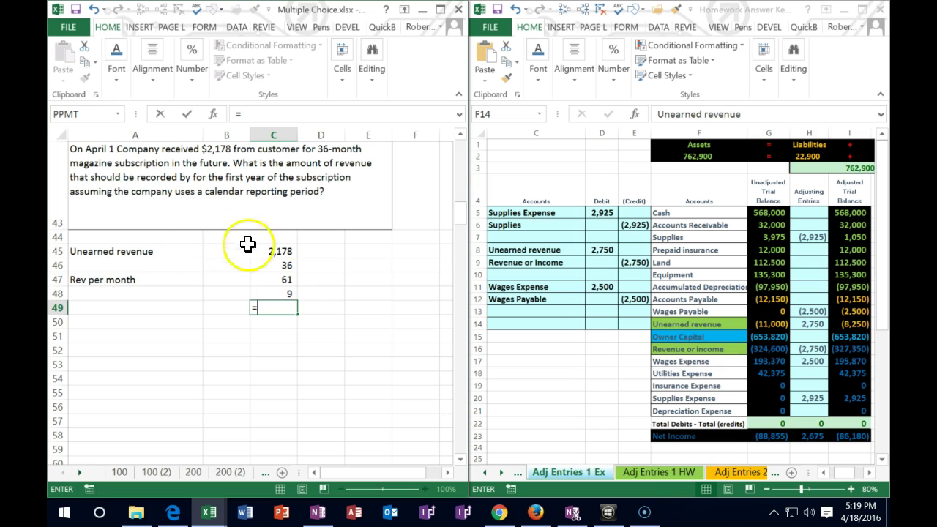
{"action": "left_click", "coordinate": [284, 282]}
{"action": "type", "text": "*"}
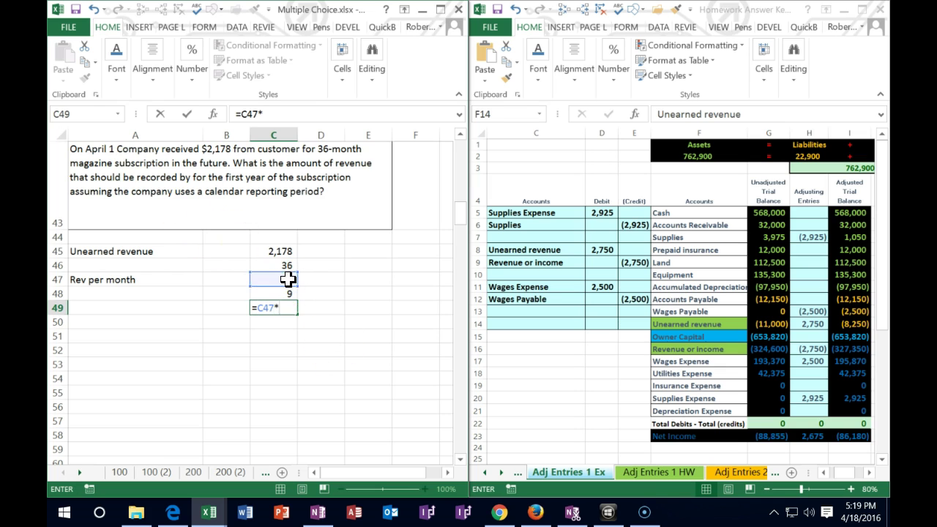
{"action": "left_click", "coordinate": [282, 292]}
{"action": "key", "text": "Return"}
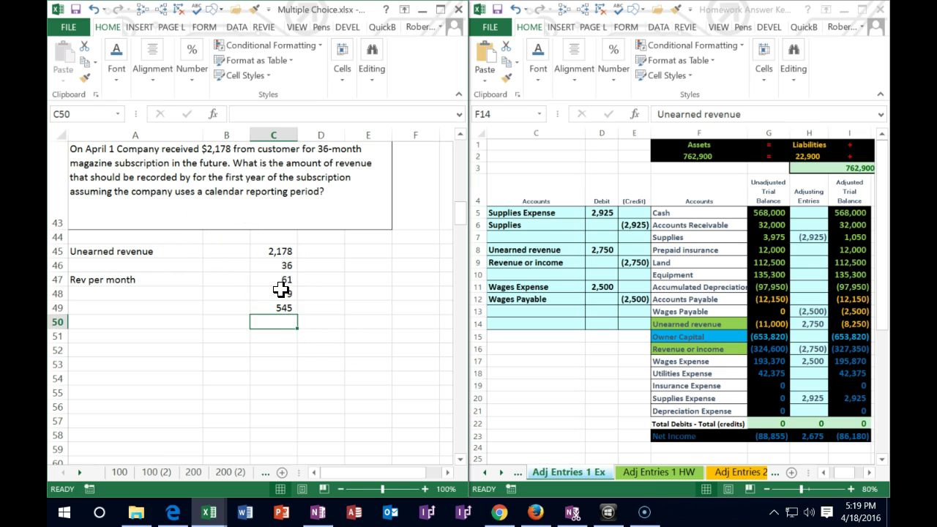
Label the first-year revenue result in A49 as Rev earned
{"action": "key", "text": "Up"}
{"action": "type", "text": "Rev en"}
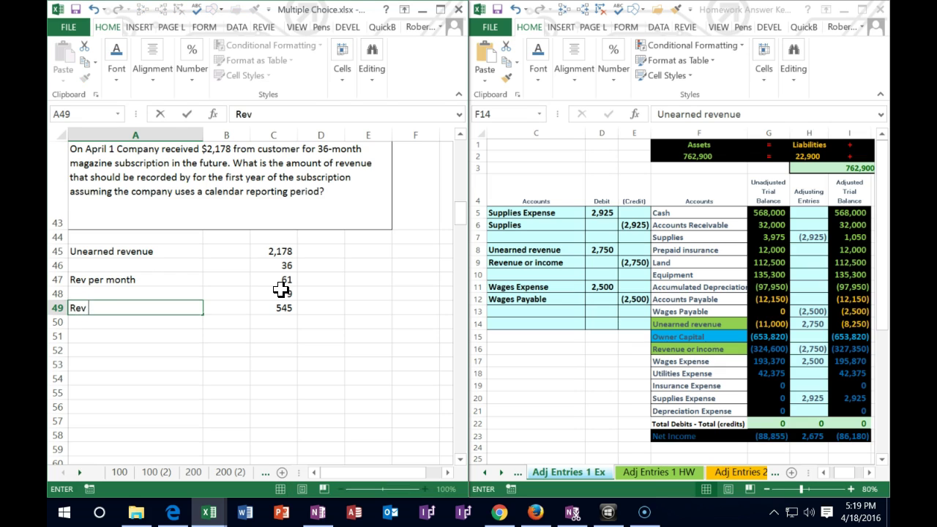
{"action": "key", "text": "BackSpace"}
{"action": "key", "text": "BackSpace"}
{"action": "type", "text": "ean"}
{"action": "key", "text": "BackSpace"}
{"action": "key", "text": "BackSpace"}
{"action": "key", "text": "BackSpace"}
{"action": "type", "text": "earned"}
{"action": "key", "text": "Return"}
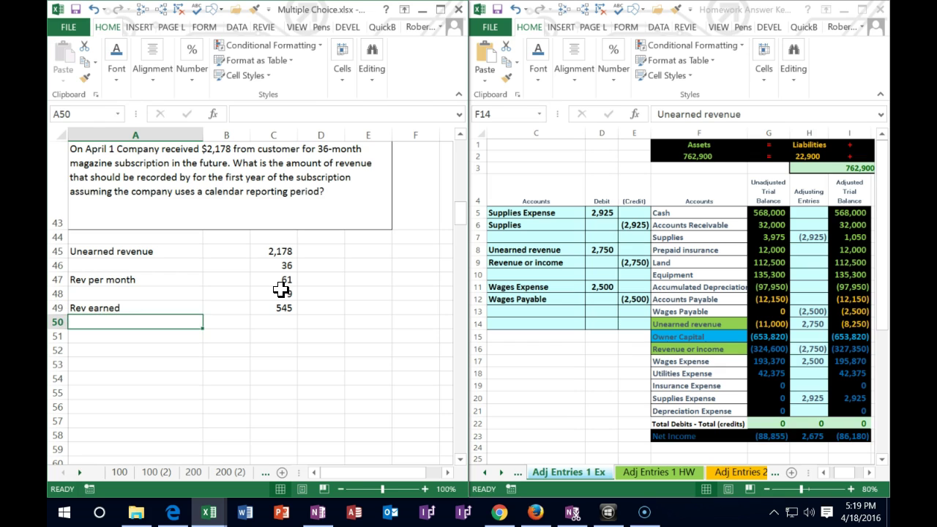
{"action": "left_click", "coordinate": [276, 303]}
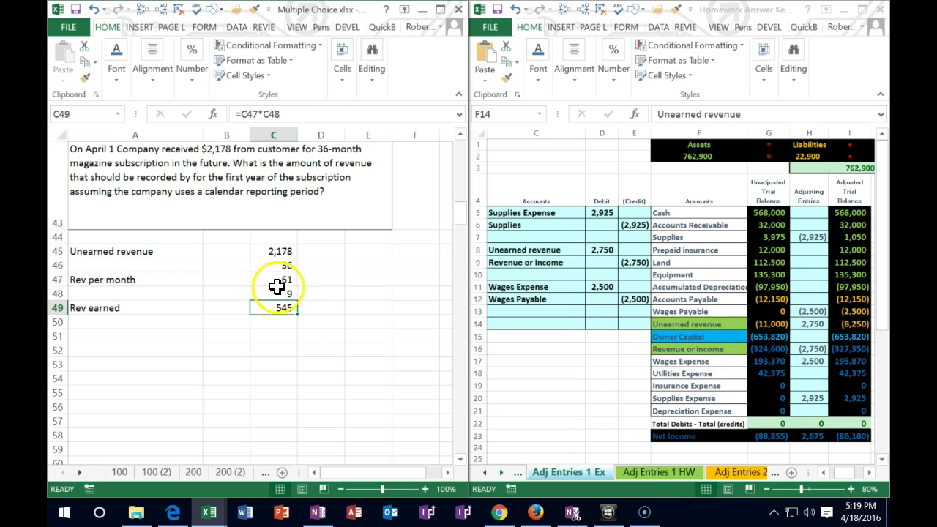
{"action": "left_click", "coordinate": [269, 249]}
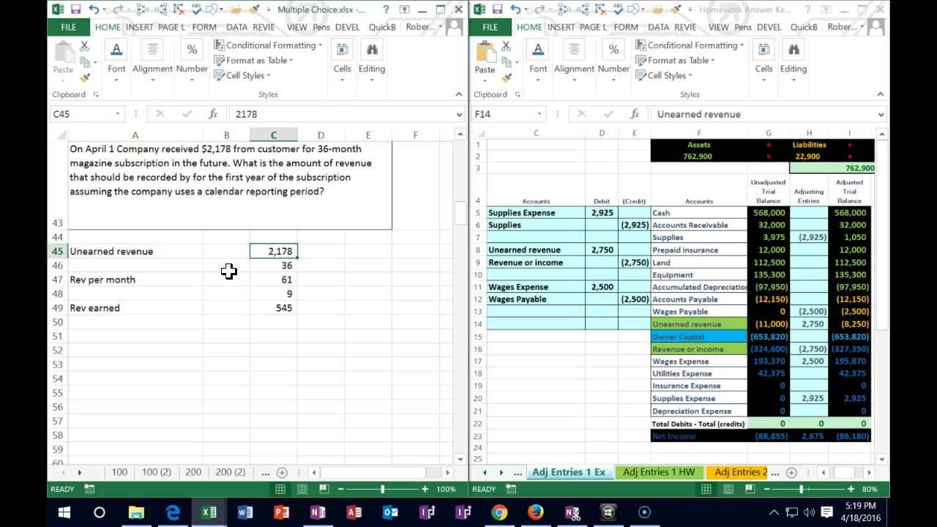
{"action": "left_click", "coordinate": [280, 306]}
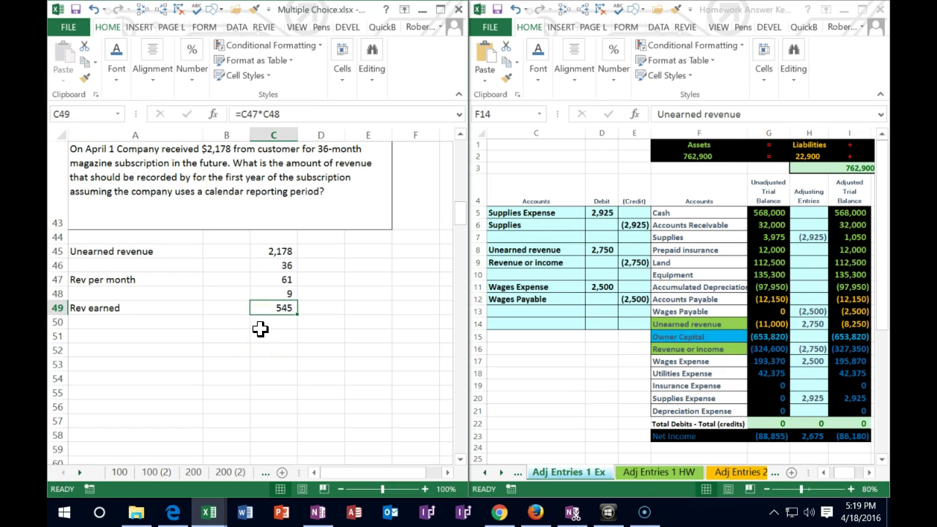
Show the revenue per month in C47 with one decimal place
{"action": "left_click", "coordinate": [276, 279]}
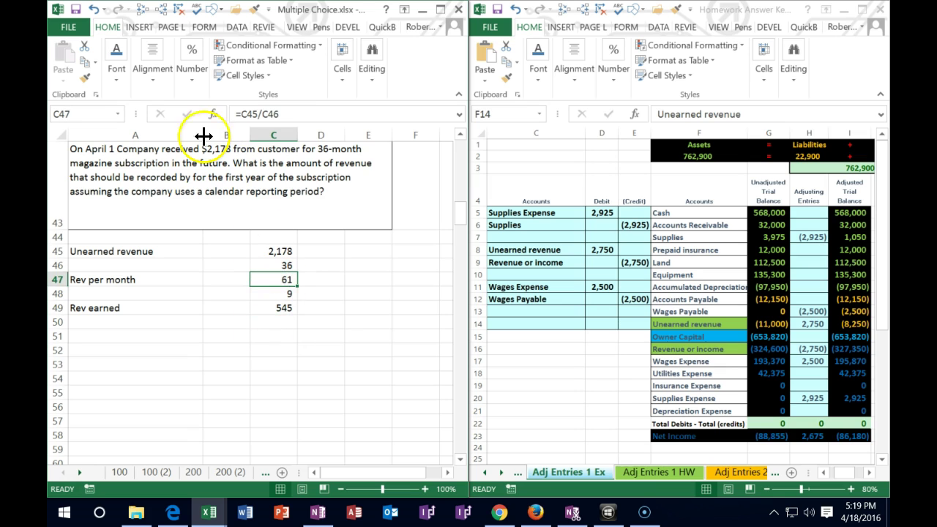
{"action": "left_click", "coordinate": [163, 81]}
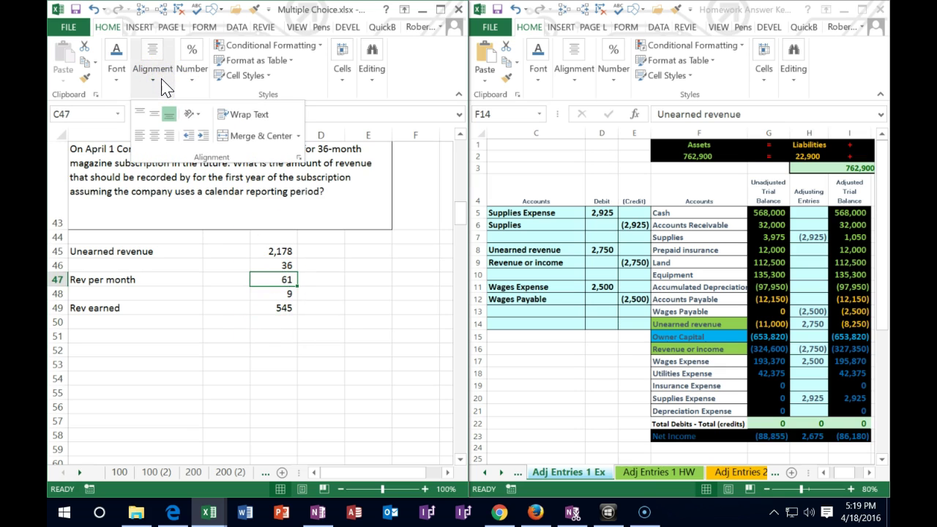
{"action": "left_click", "coordinate": [118, 69]}
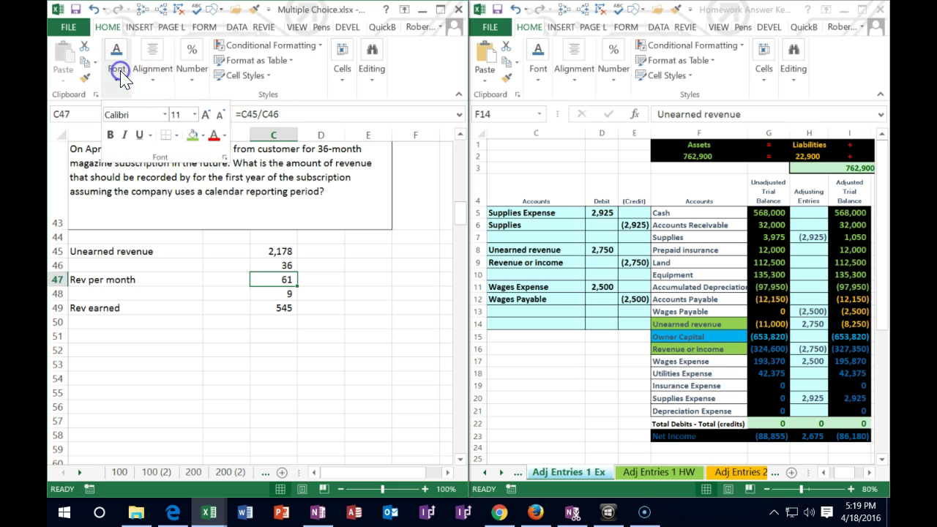
{"action": "left_click", "coordinate": [185, 74]}
{"action": "left_click", "coordinate": [239, 137]}
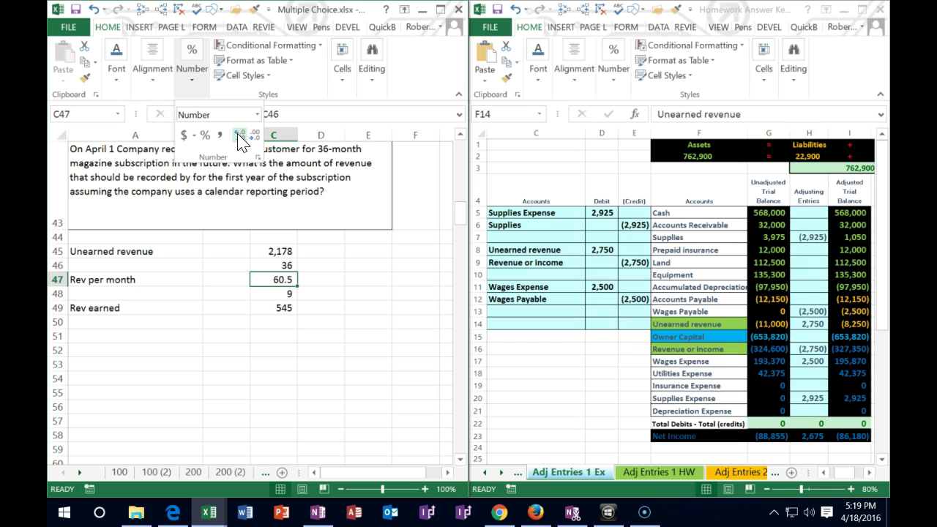
{"action": "left_click", "coordinate": [318, 279]}
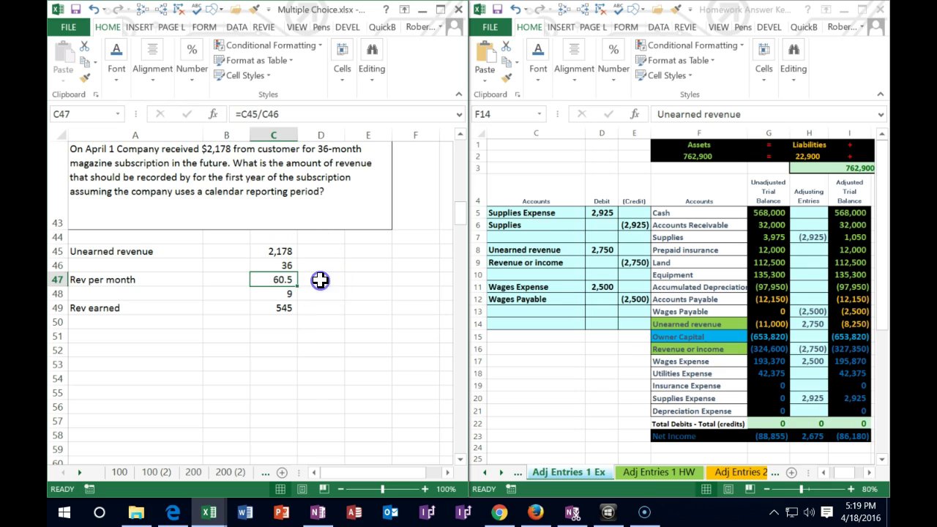
Enter a rounded-down monthly revenue of 60 in D47 and 9 months in D48 as a comparison
{"action": "left_click", "coordinate": [321, 280]}
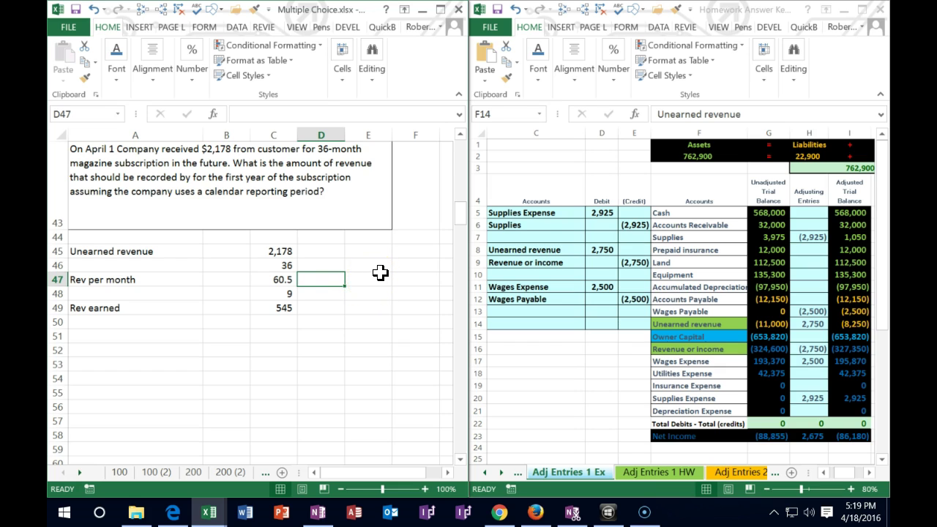
{"action": "type", "text": "60"}
{"action": "key", "text": "Return"}
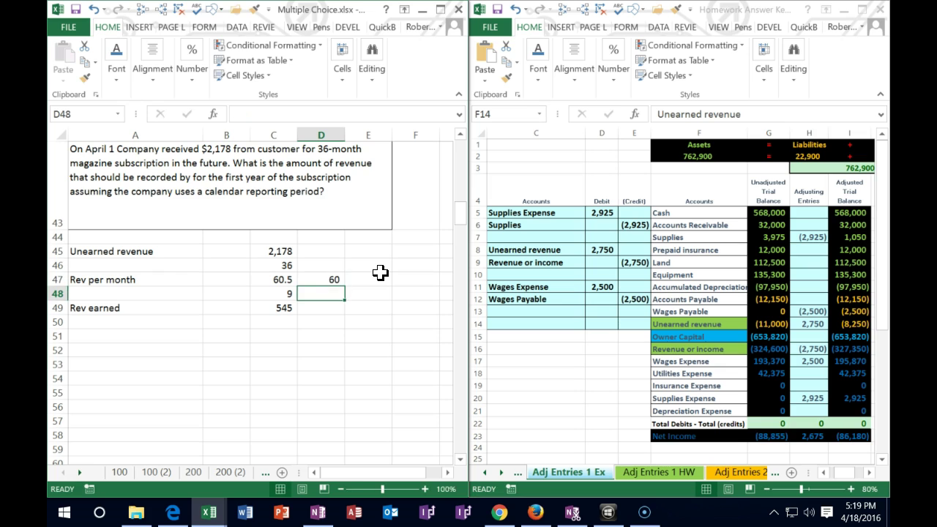
{"action": "type", "text": "9"}
{"action": "key", "text": "Return"}
Calculate the comparison revenue in D49 with the formula =D47*D48, ending with D49 selected
{"action": "type", "text": "="}
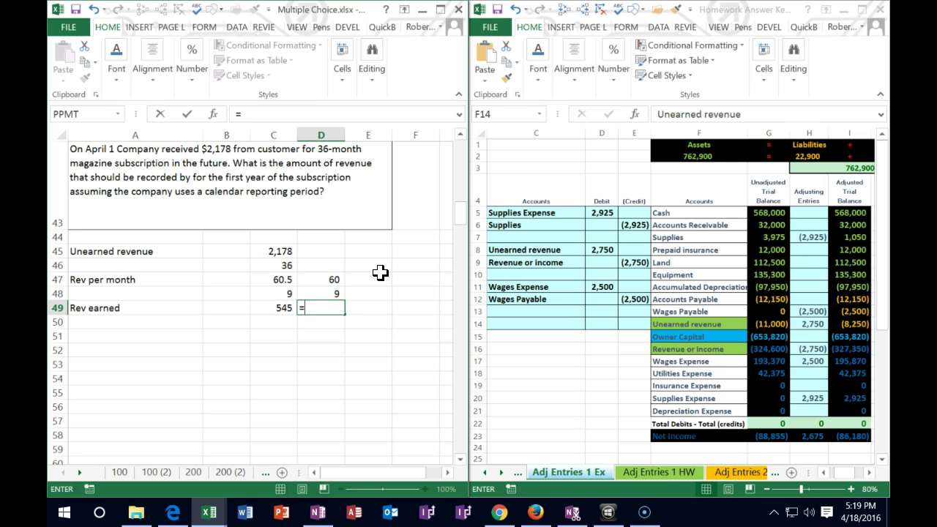
{"action": "key", "text": "Up"}
{"action": "key", "text": "Up"}
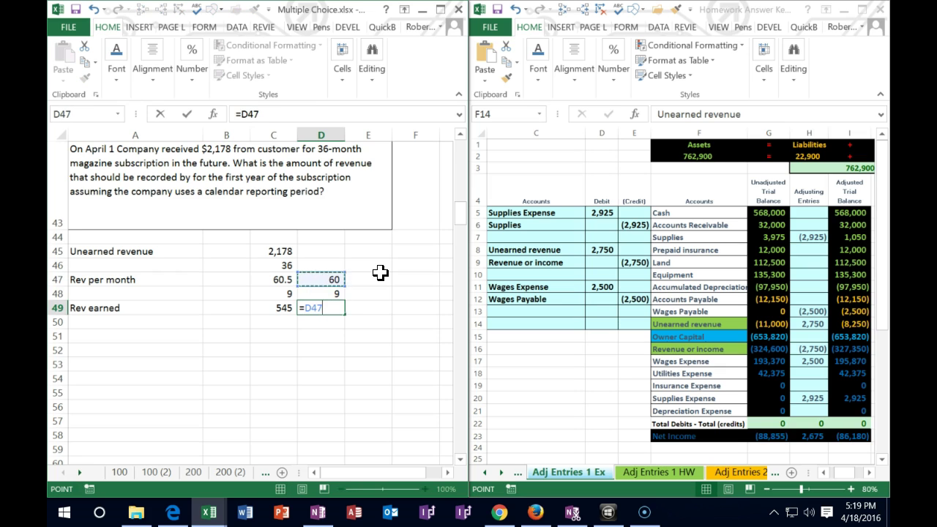
{"action": "type", "text": "*"}
{"action": "key", "text": "Up"}
{"action": "key", "text": "Return"}
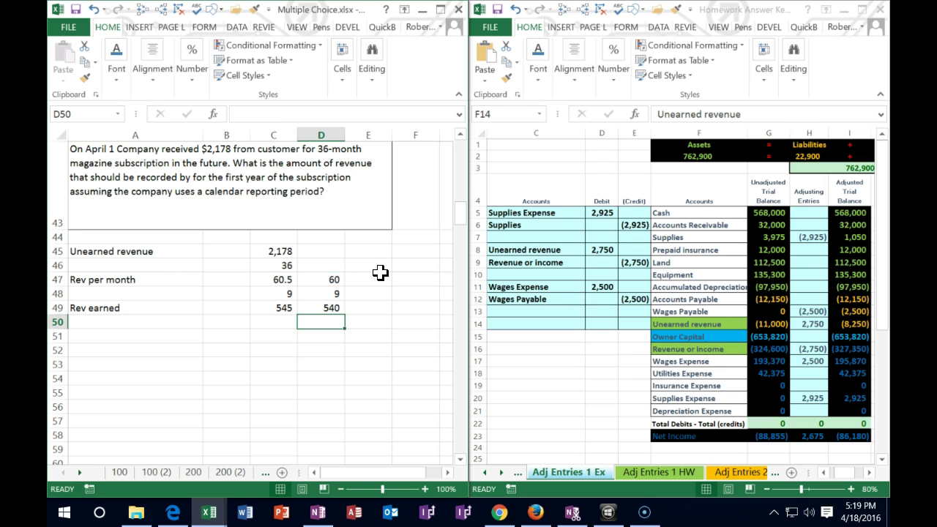
{"action": "left_click", "coordinate": [333, 306]}
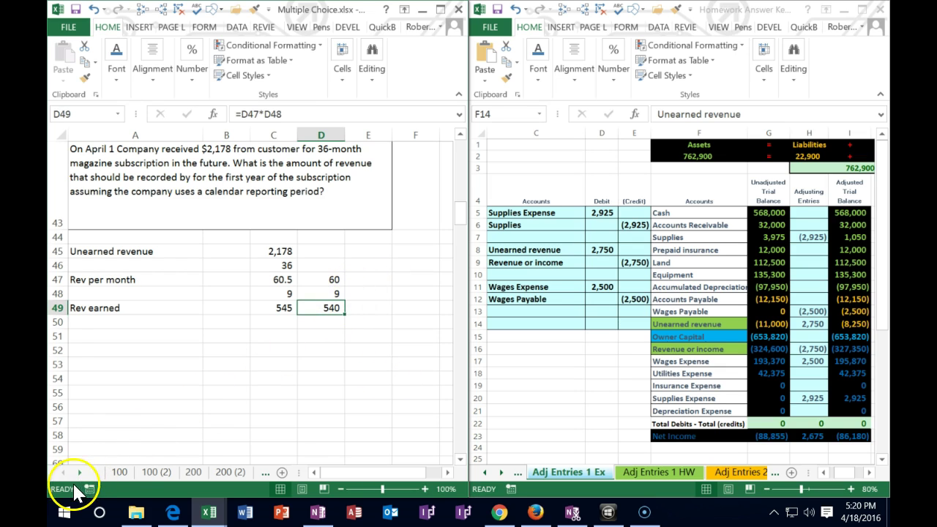
Change the comparison monthly revenue in D47 to the rounded-up 61, ending with the unrounded result in C49 selected
{"action": "left_click", "coordinate": [325, 280]}
{"action": "type", "text": "6"}
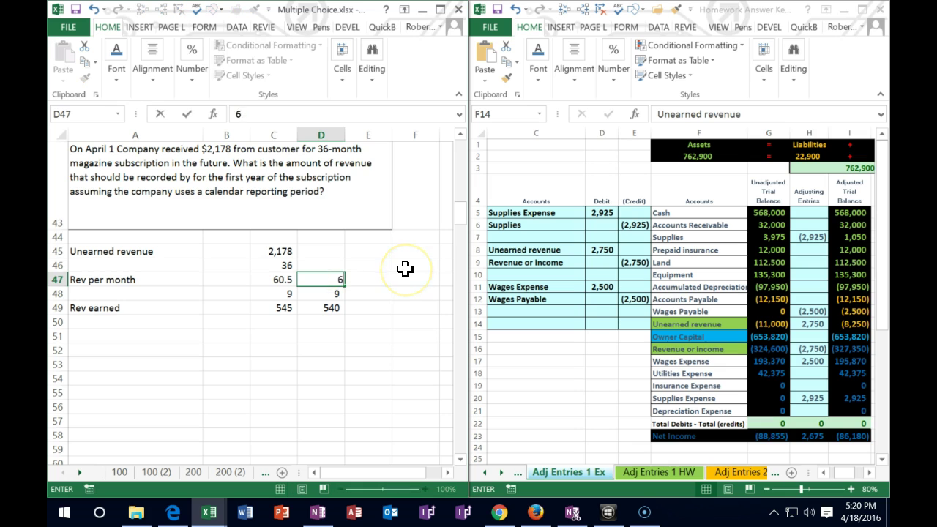
{"action": "type", "text": "1"}
{"action": "key", "text": "Return"}
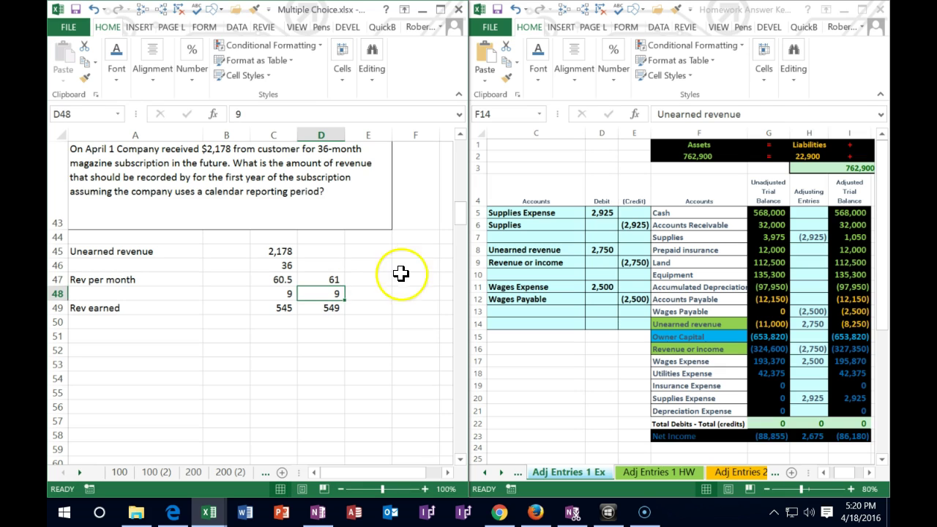
{"action": "left_click", "coordinate": [320, 308]}
{"action": "left_click", "coordinate": [288, 306]}
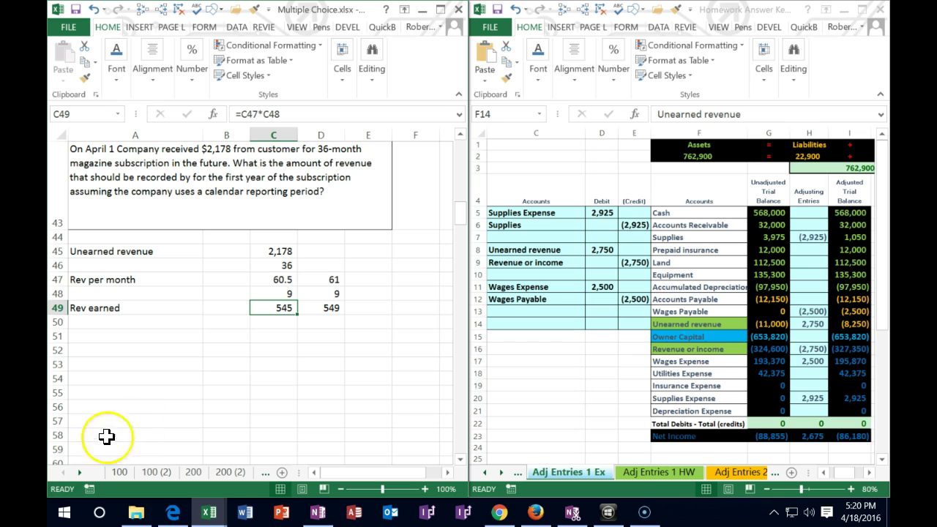
Go to the October 1 rent question, select A71 below it, and examine the trial balance for the cash, unearned revenue and revenue accounts involved
{"action": "scroll", "coordinate": [119, 335], "scroll_direction": "down", "scroll_amount": 9}
{"action": "left_click", "coordinate": [107, 280]}
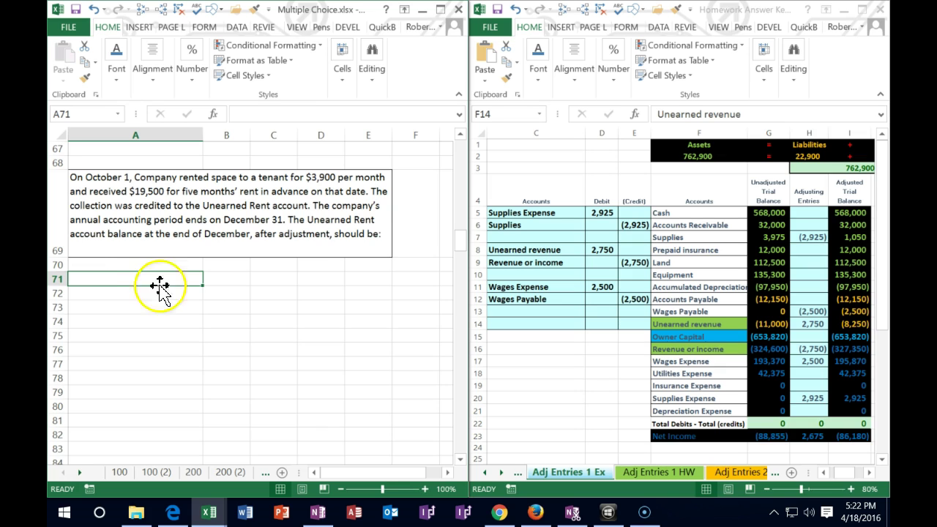
{"action": "left_click", "coordinate": [660, 223]}
{"action": "left_click_drag", "start_coordinate": [666, 215], "coordinate": [750, 214]}
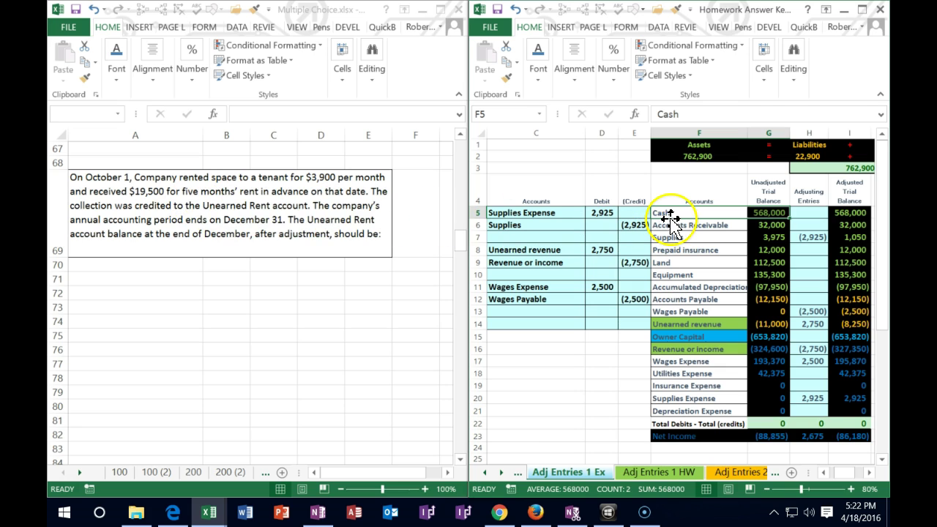
{"action": "left_click", "coordinate": [695, 324]}
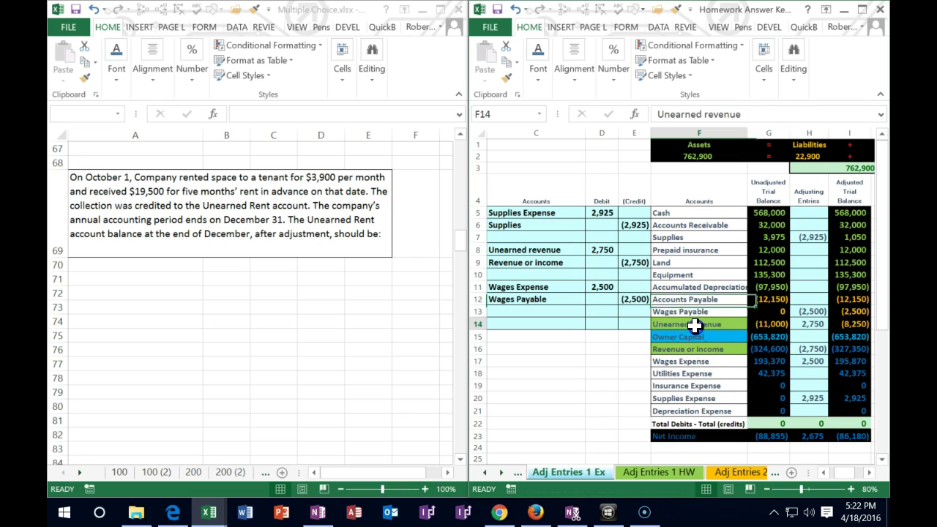
{"action": "key", "text": "alt+Tab"}
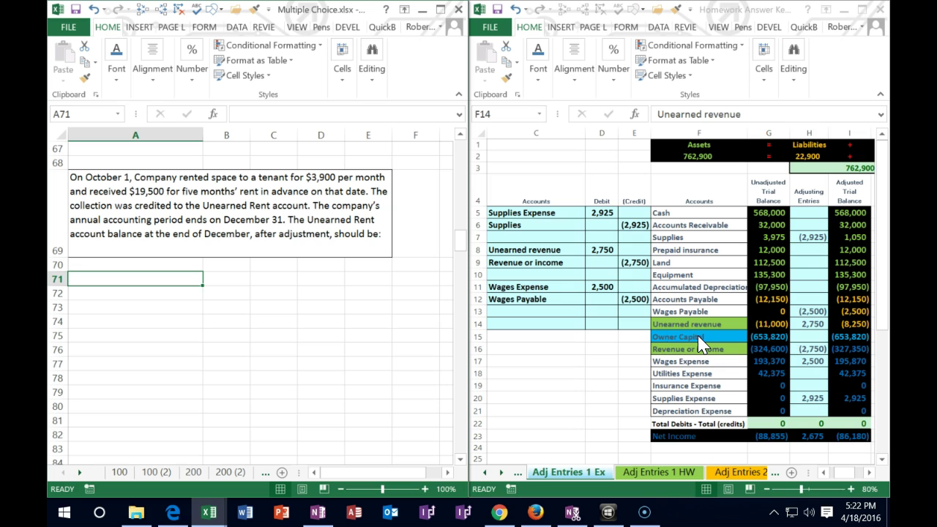
{"action": "left_click_drag", "start_coordinate": [685, 213], "coordinate": [689, 324]}
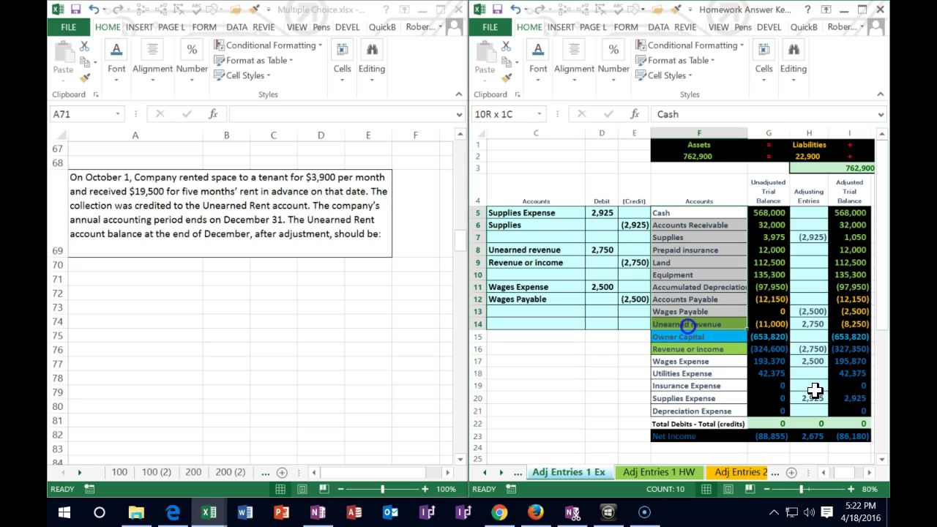
{"action": "left_click", "coordinate": [689, 324]}
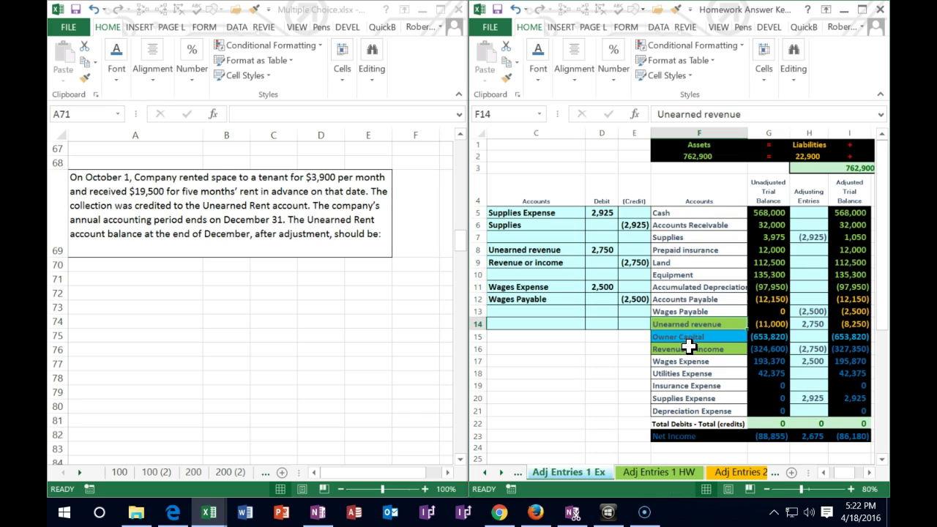
{"action": "left_click_drag", "start_coordinate": [693, 353], "coordinate": [693, 408]}
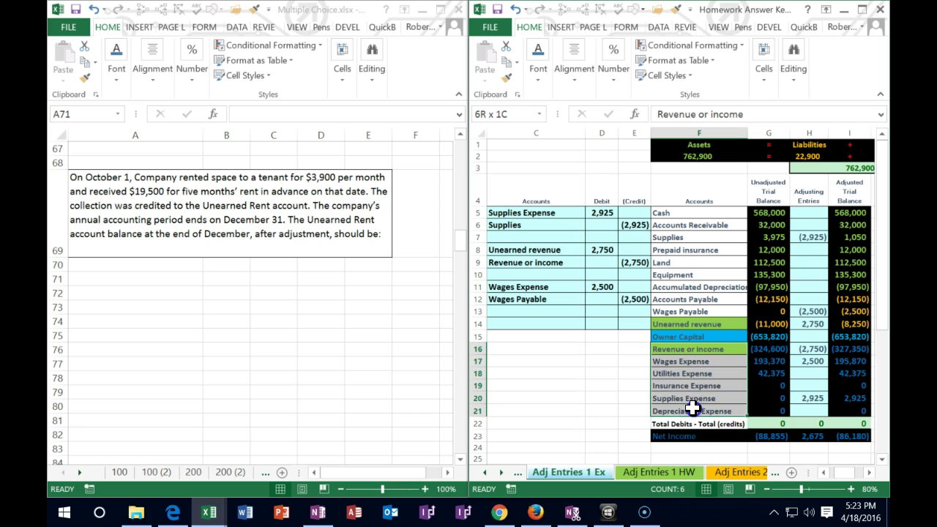
{"action": "left_click", "coordinate": [703, 350]}
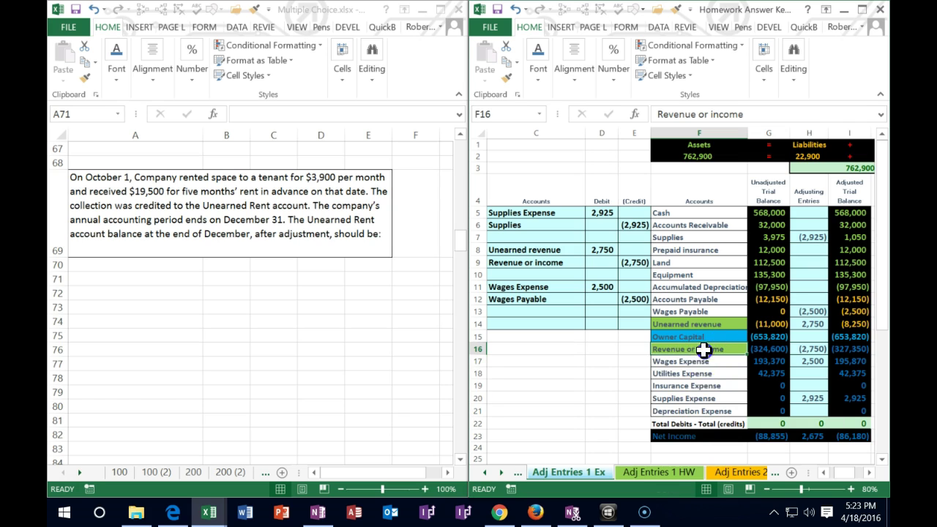
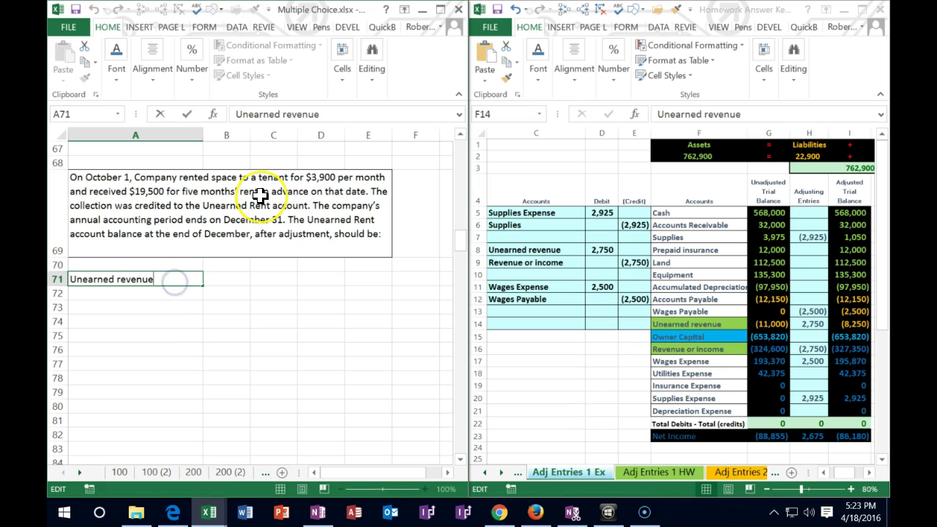
Complete the A71 label as "Unearned rent" and enter the 19,500 rent received in advance in C71
{"action": "type", "text": "ent"}
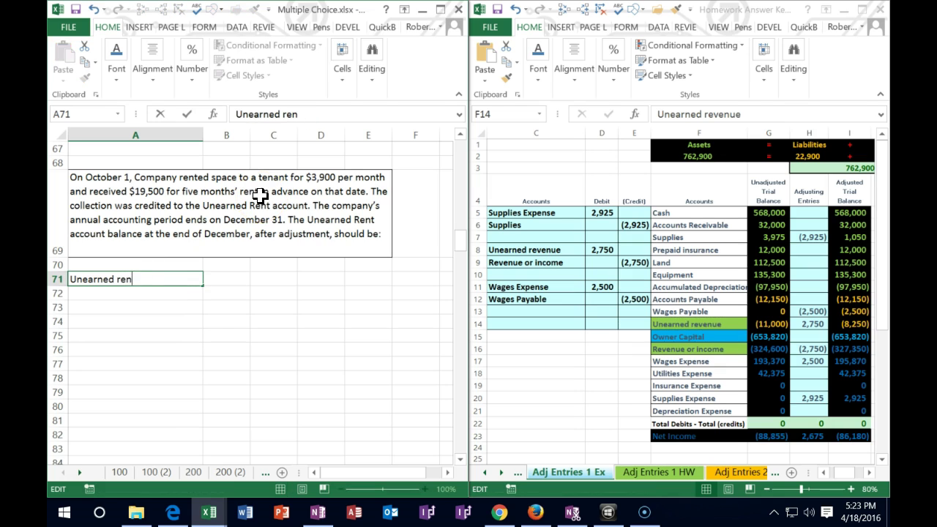
{"action": "key", "text": "Return"}
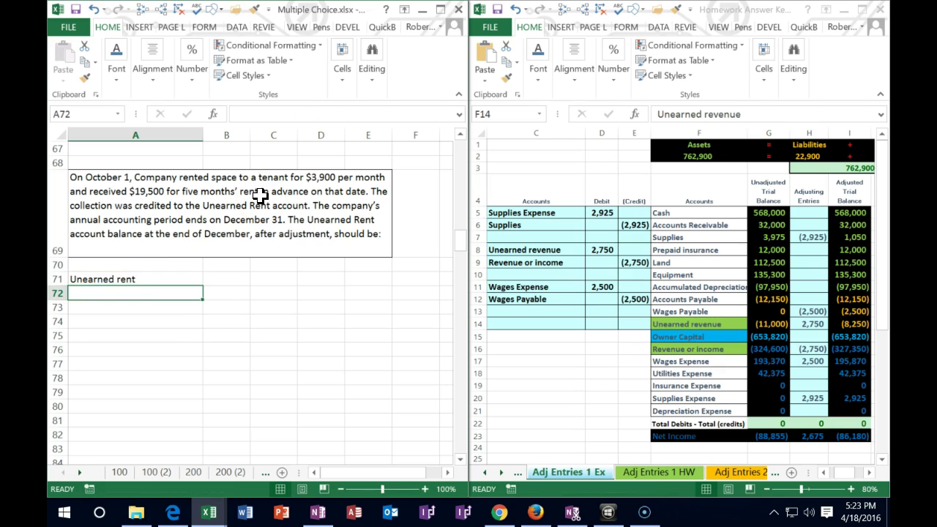
{"action": "key", "text": "Right"}
{"action": "key", "text": "Right"}
{"action": "key", "text": "Up"}
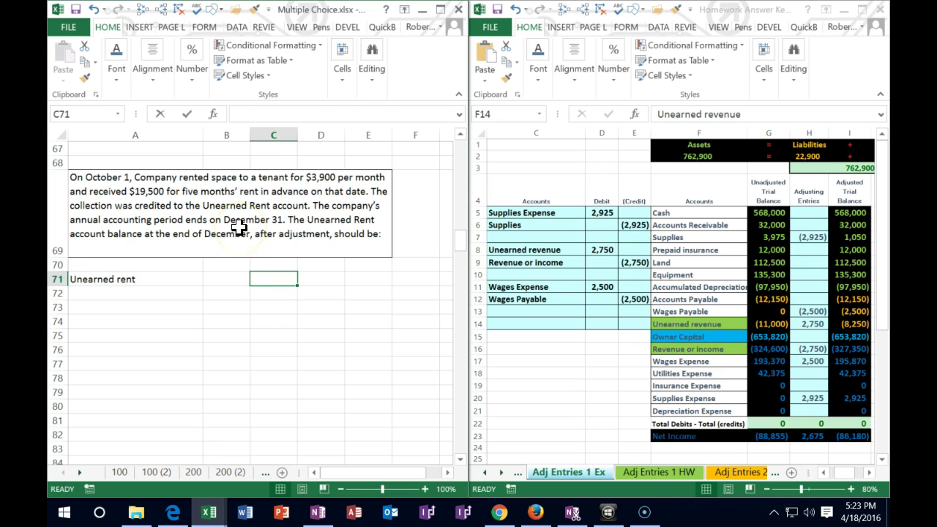
{"action": "type", "text": "19500"}
{"action": "key", "text": "Return"}
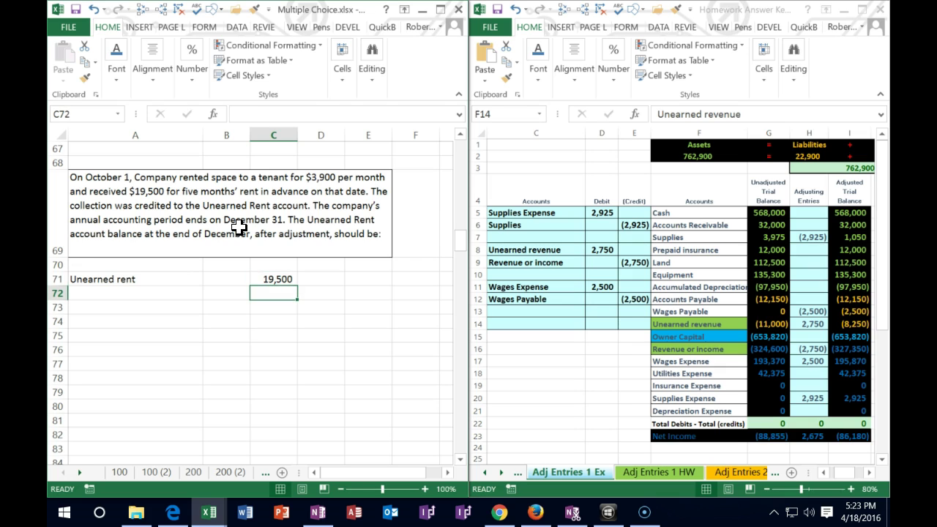
Enter 5 months in C72 and calculate the monthly rent in C73 with the formula =C71/C72
{"action": "key", "text": "Left"}
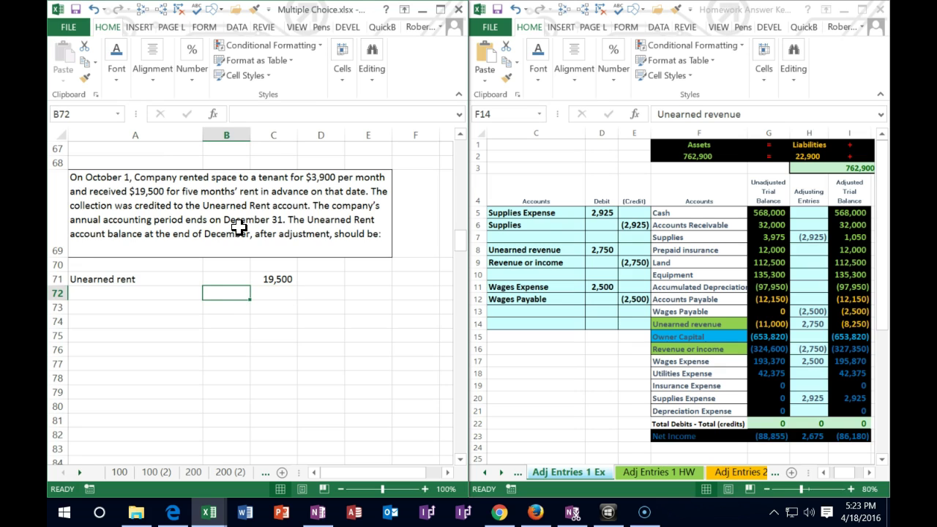
{"action": "key", "text": "Right"}
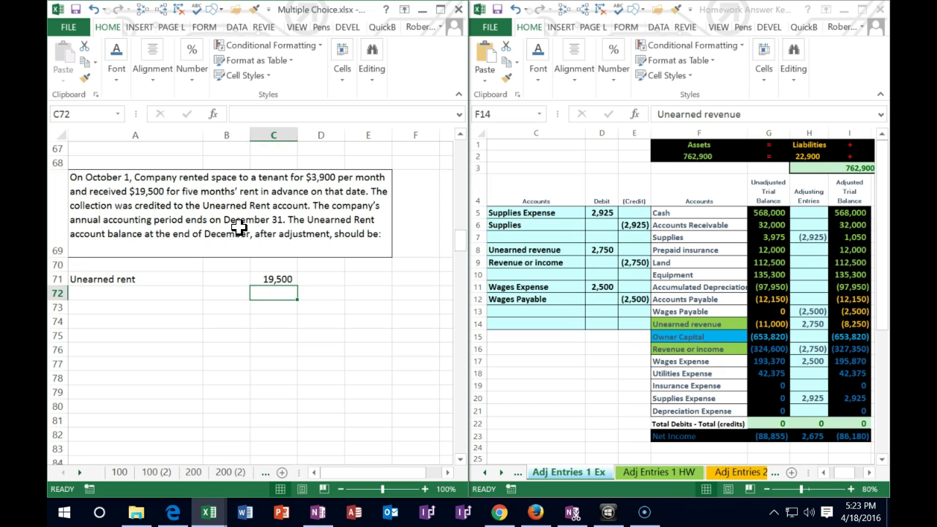
{"action": "type", "text": "5"}
{"action": "key", "text": "Return"}
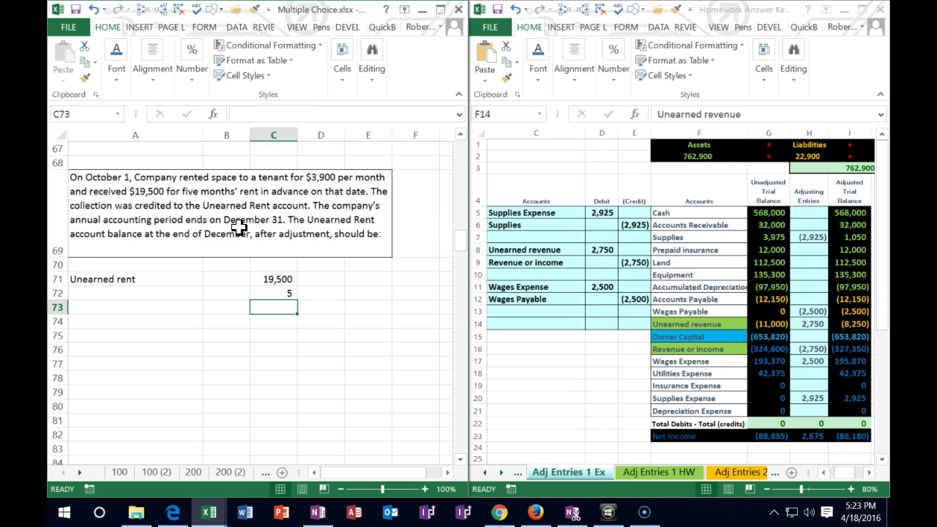
{"action": "type", "text": "="}
{"action": "key", "text": "Up"}
{"action": "key", "text": "Up"}
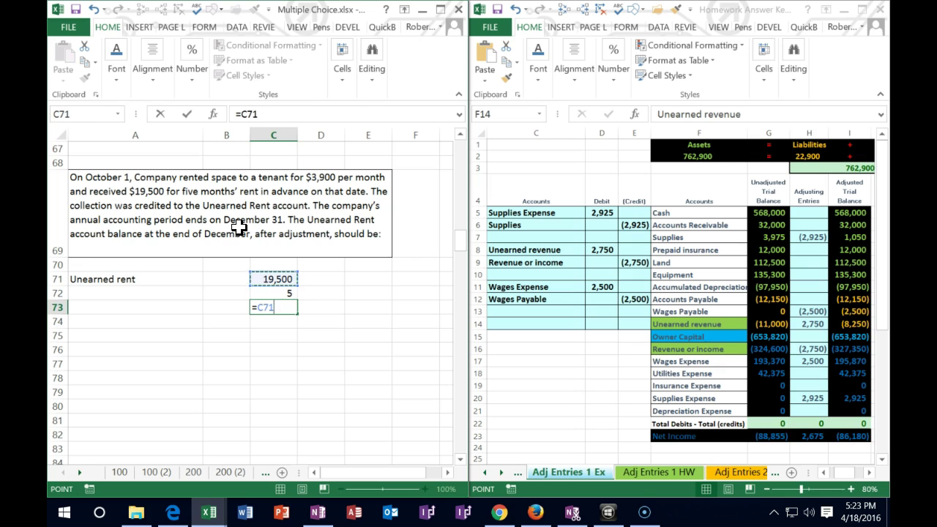
{"action": "type", "text": "/"}
{"action": "key", "text": "Up"}
{"action": "key", "text": "Return"}
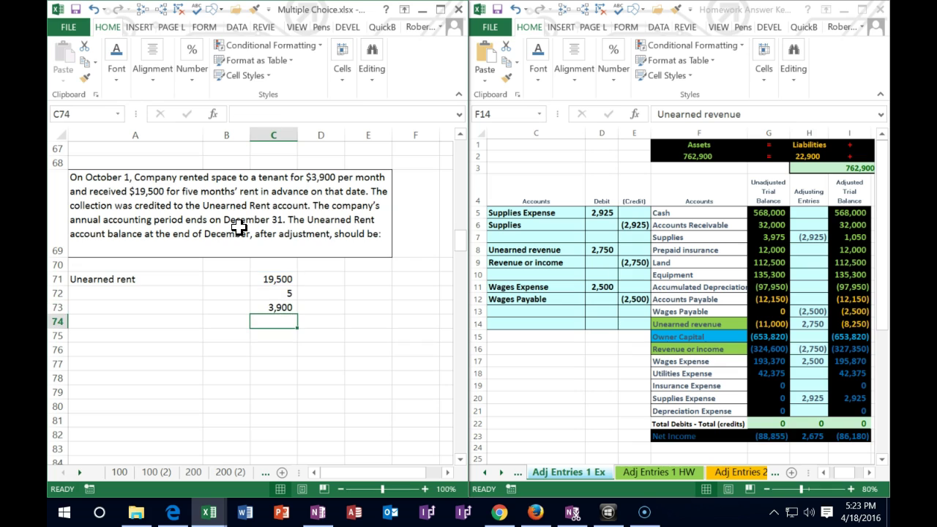
Label the monthly rent row in A73 "Rent per month"
{"action": "key", "text": "Left"}
{"action": "key", "text": "Left"}
{"action": "key", "text": "Up"}
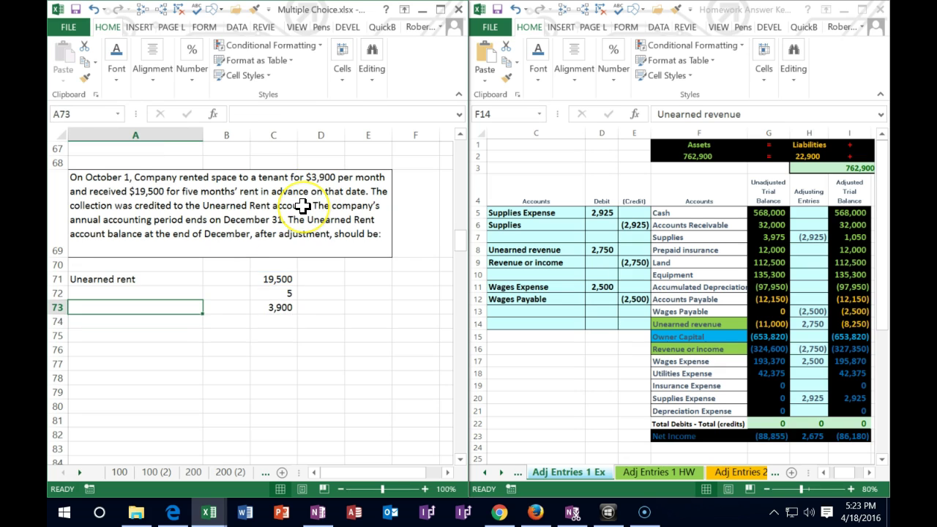
{"action": "type", "text": "Rent per month"}
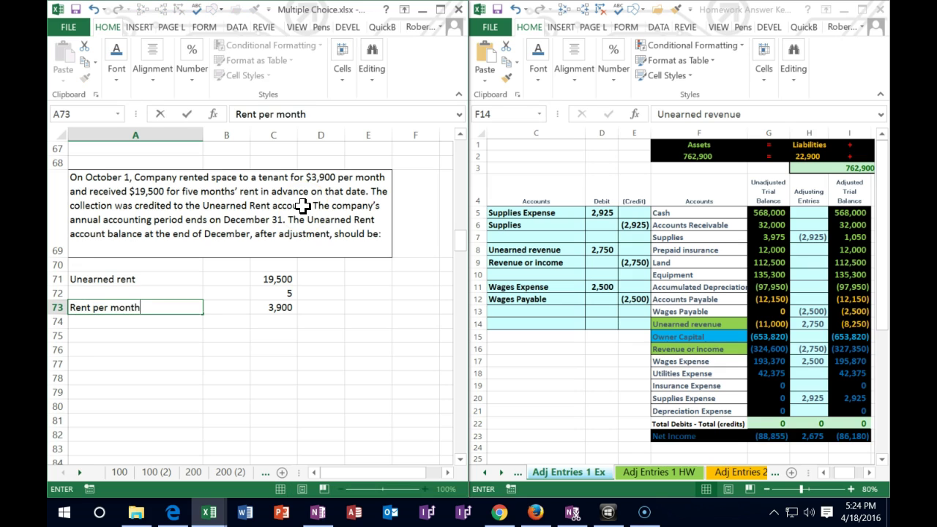
{"action": "key", "text": "Return"}
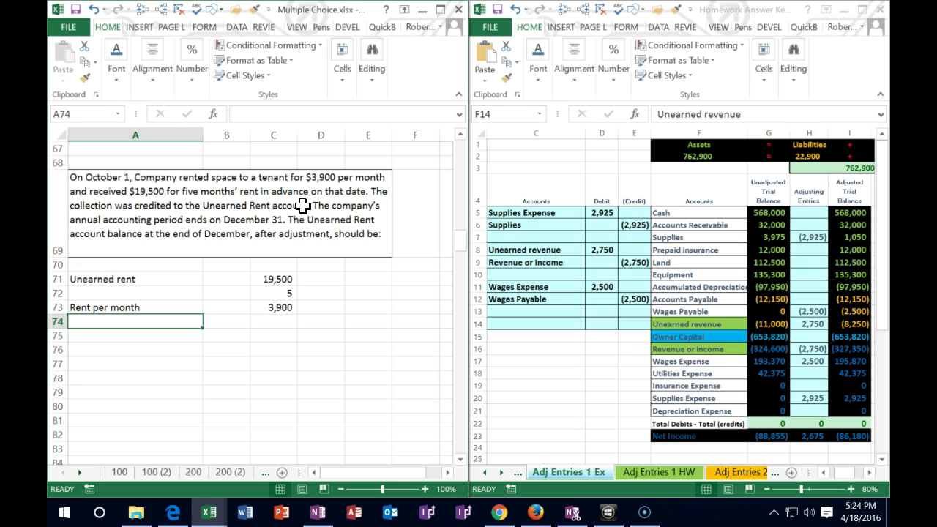
Enter 3 months in C74 and calculate the rent for October through December in C75 with the formula =C73*C74
{"action": "left_click", "coordinate": [273, 279]}
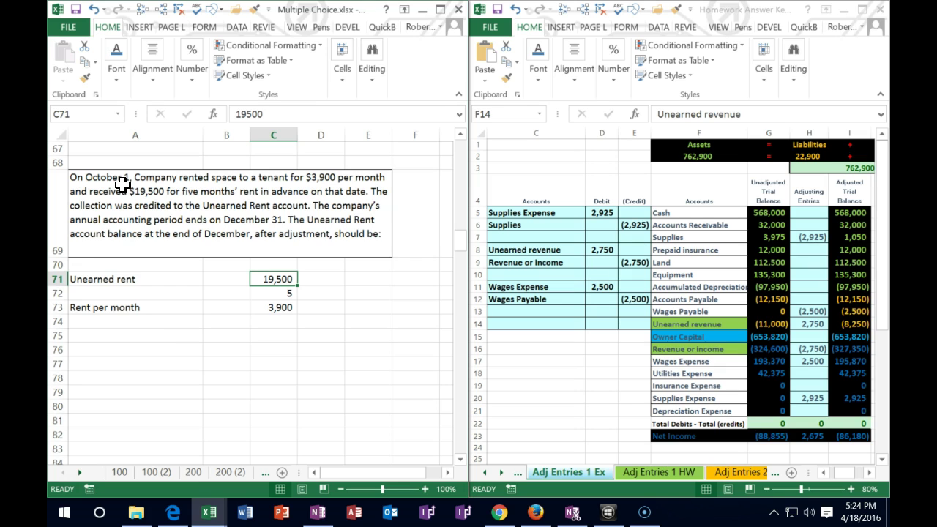
{"action": "left_click", "coordinate": [277, 320]}
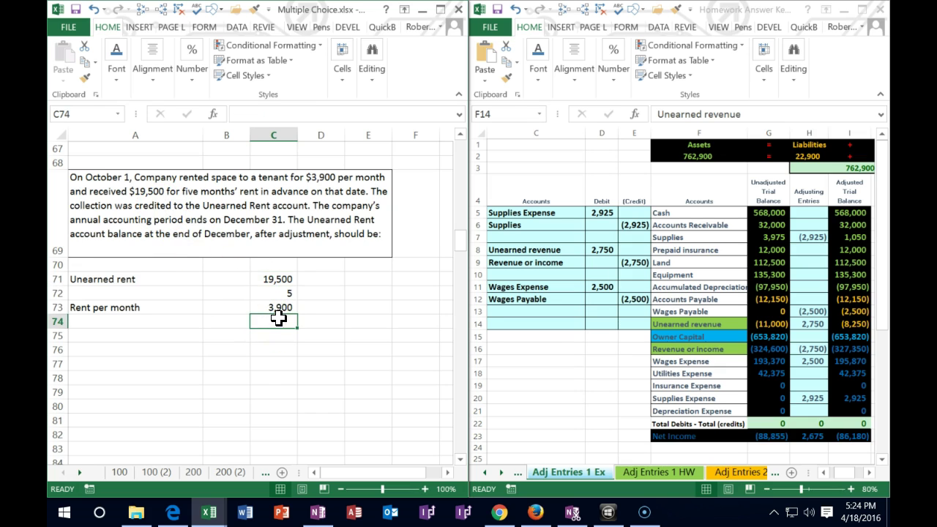
{"action": "type", "text": "3"}
{"action": "key", "text": "Return"}
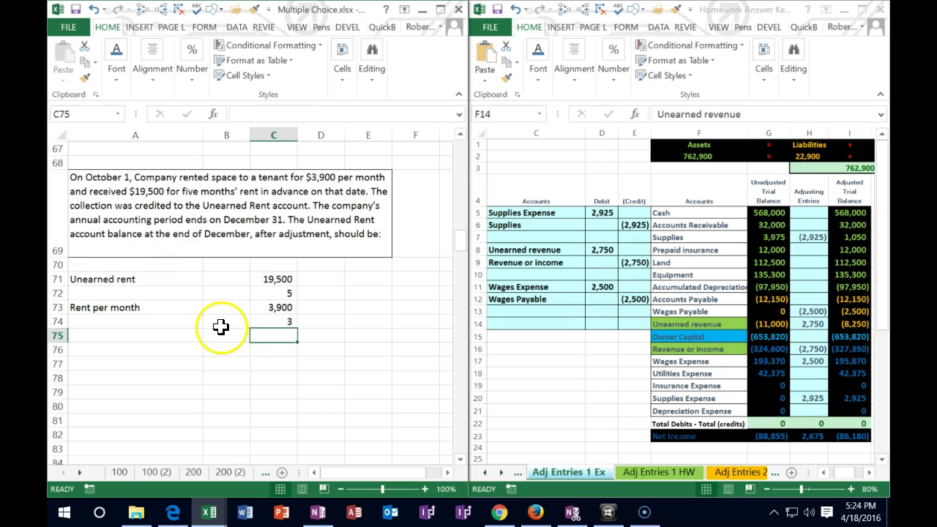
{"action": "type", "text": "="}
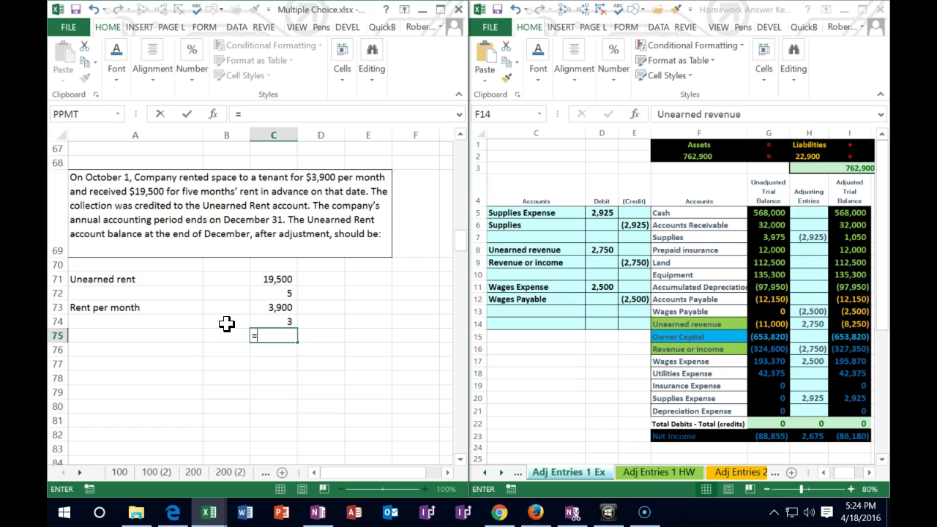
{"action": "key", "text": "Up"}
{"action": "key", "text": "Up"}
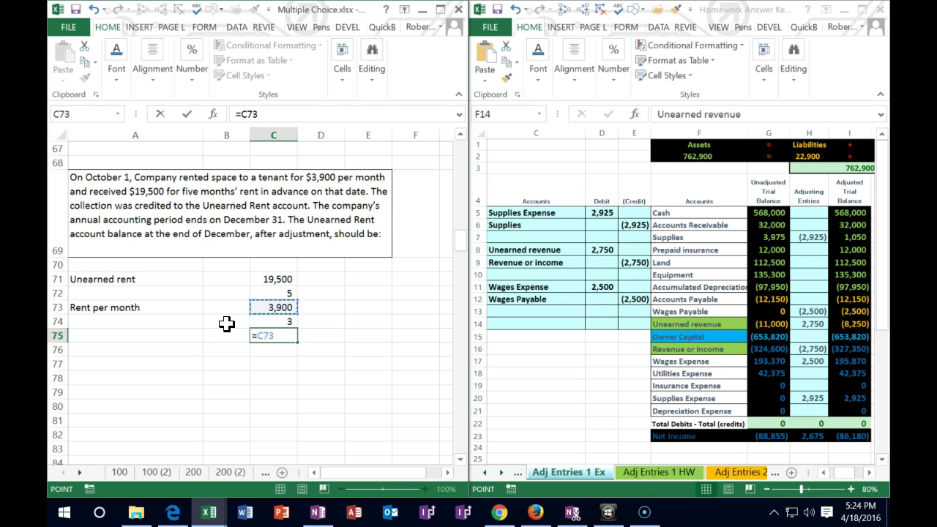
{"action": "type", "text": "*"}
{"action": "key", "text": "Up"}
{"action": "key", "text": "Return"}
Label the three-month rent amount in A75 "Rent earned", ending with C75 selected
{"action": "key", "text": "Left"}
{"action": "key", "text": "Left"}
{"action": "key", "text": "Up"}
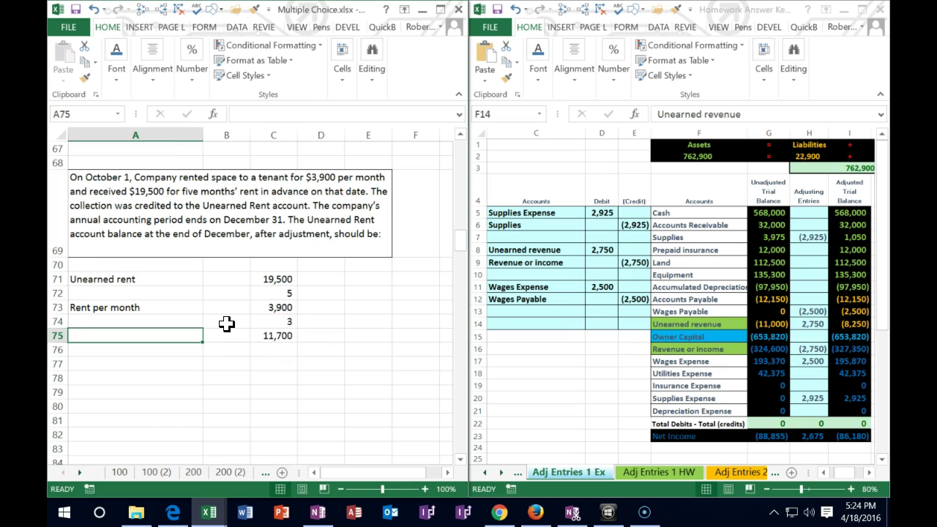
{"action": "type", "text": "Rent earned"}
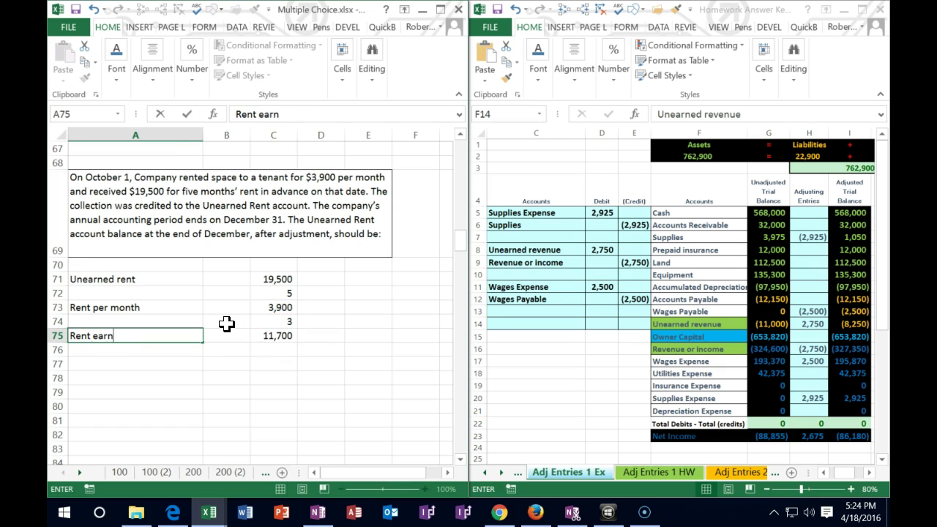
{"action": "key", "text": "Right"}
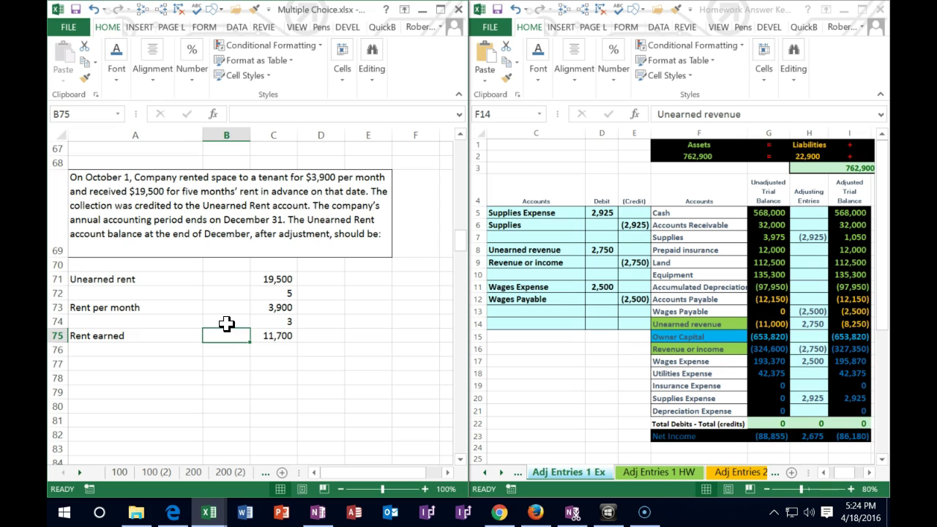
{"action": "key", "text": "Right"}
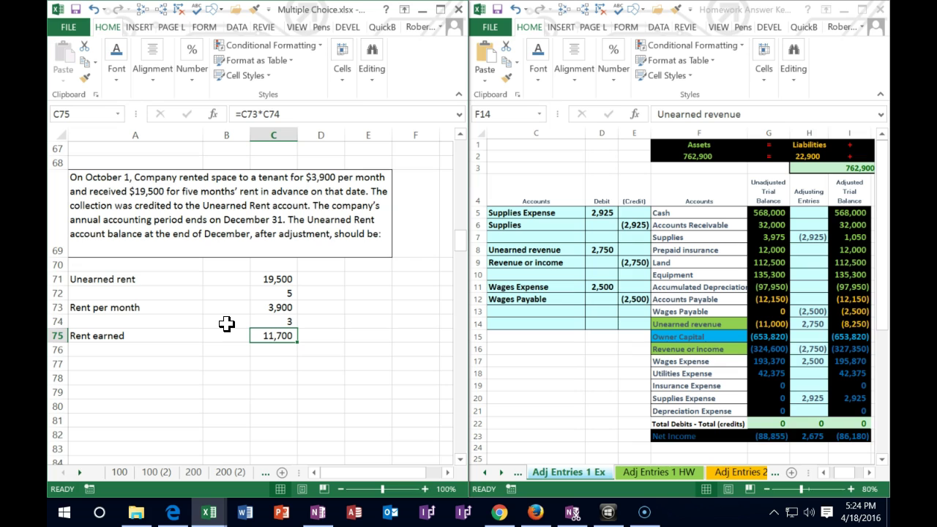
Calculate the adjusted Unearned Rent balance in C77 with the formula =C71-C75, ending with the rent earned in C75 selected
{"action": "left_click", "coordinate": [275, 281]}
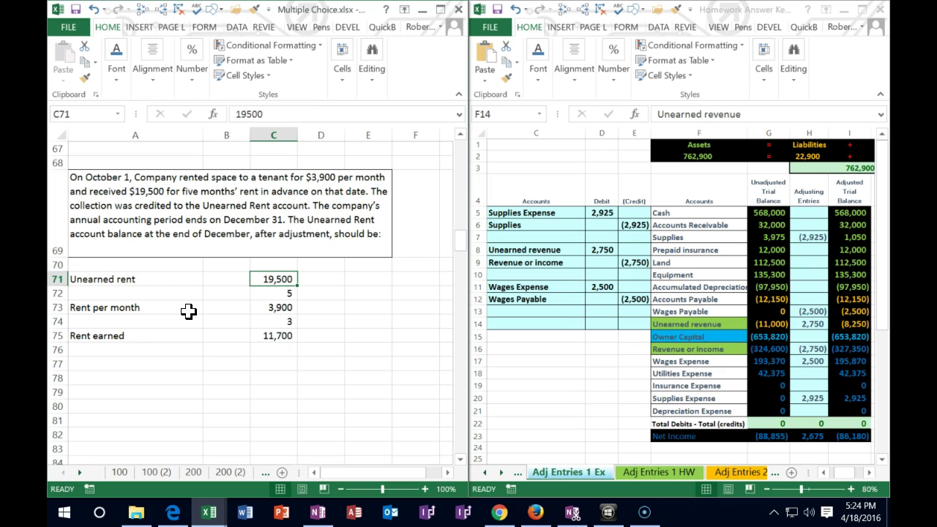
{"action": "key", "text": "Down"}
{"action": "key", "text": "Down"}
{"action": "key", "text": "Down"}
{"action": "key", "text": "Down"}
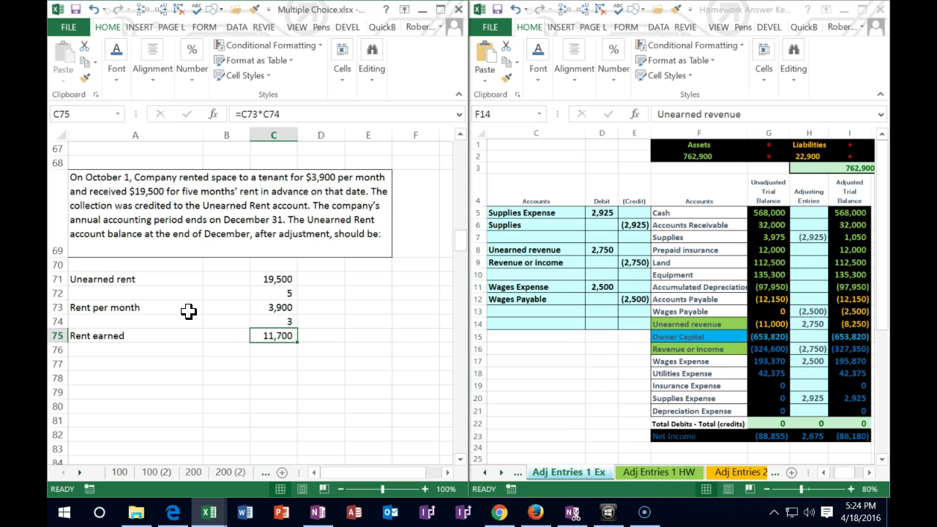
{"action": "key", "text": "Down"}
{"action": "key", "text": "Down"}
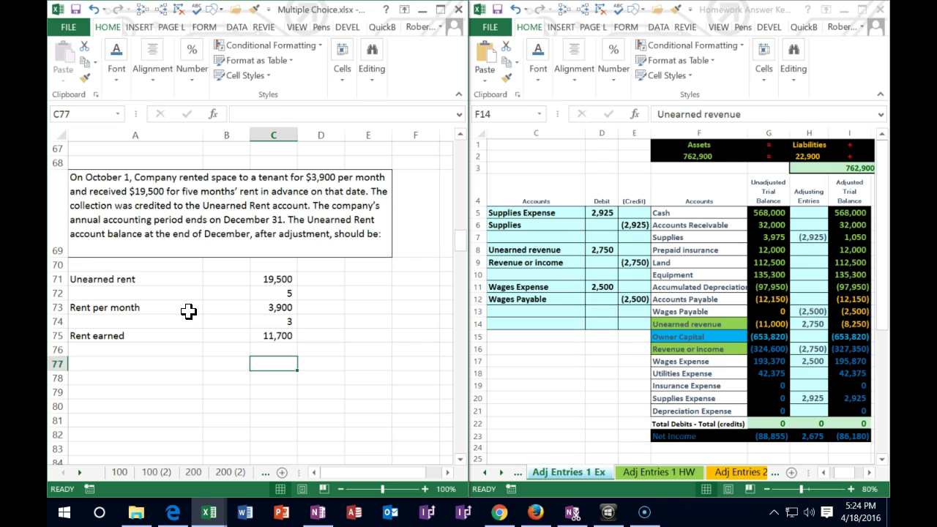
{"action": "type", "text": "="}
{"action": "left_click", "coordinate": [265, 277]}
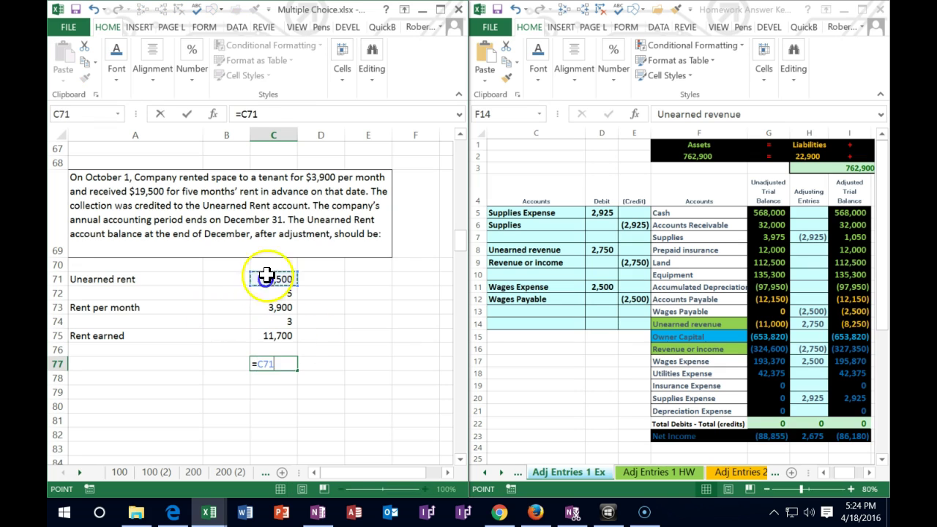
{"action": "type", "text": "-"}
{"action": "left_click", "coordinate": [263, 336]}
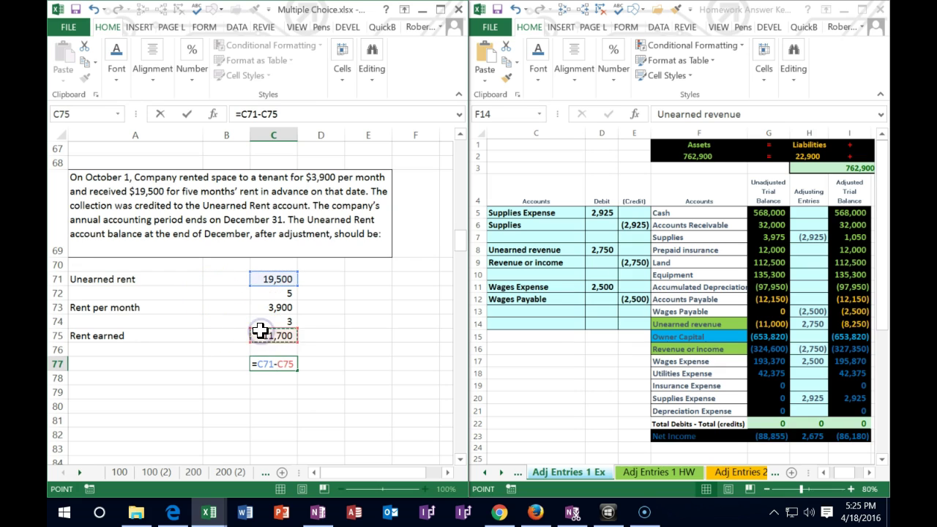
{"action": "key", "text": "Return"}
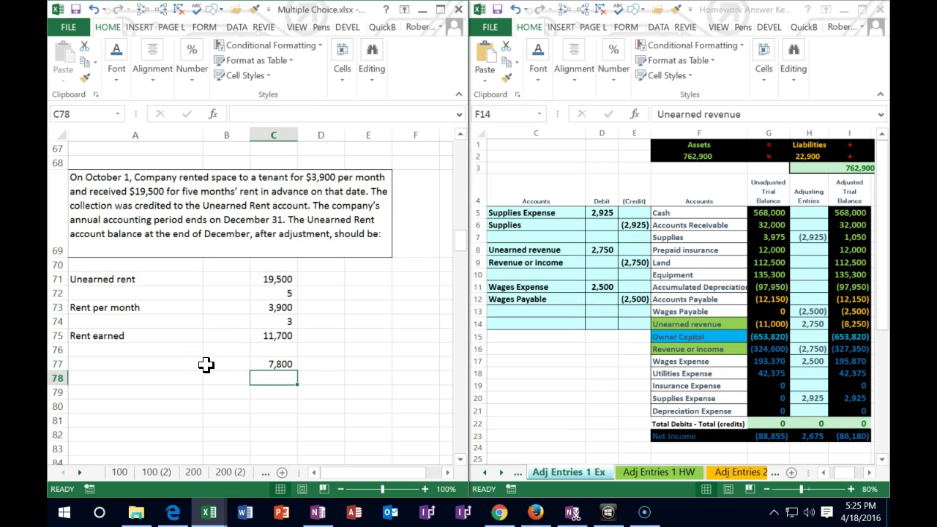
{"action": "left_click", "coordinate": [265, 365]}
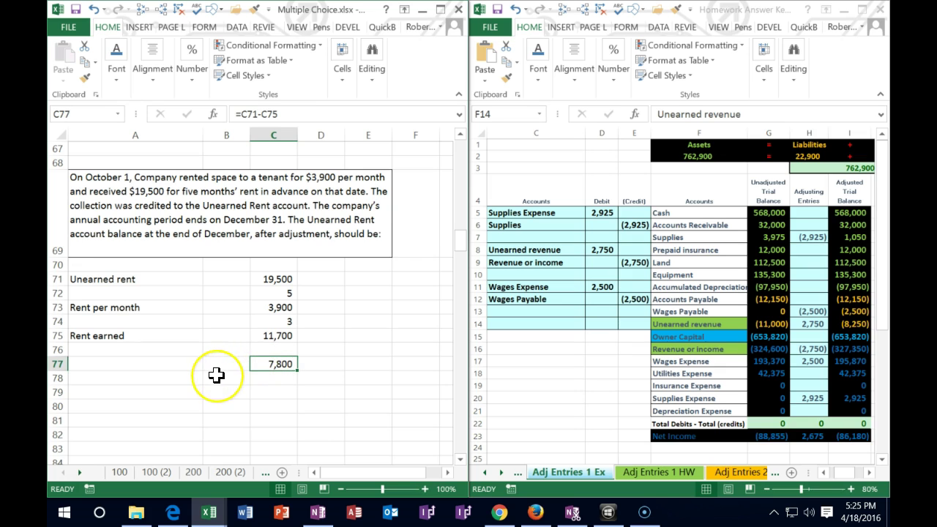
{"action": "left_click", "coordinate": [259, 335]}
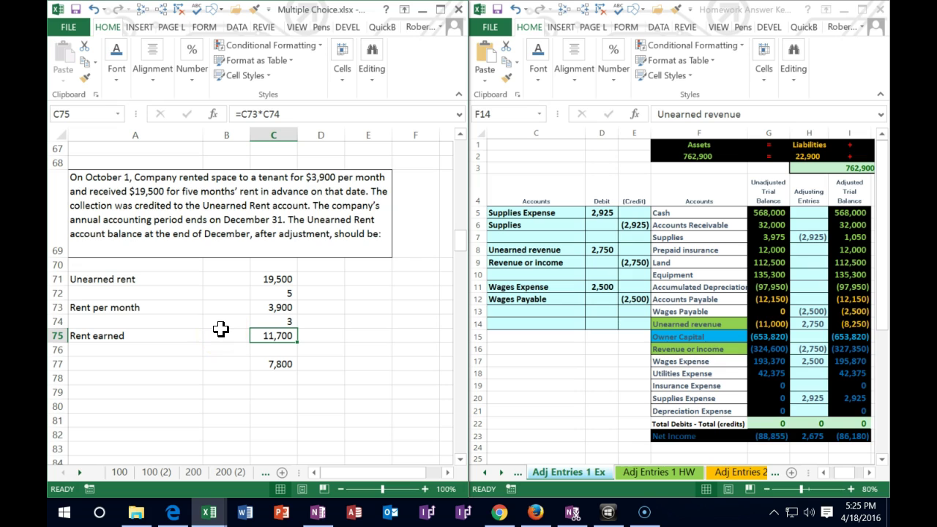